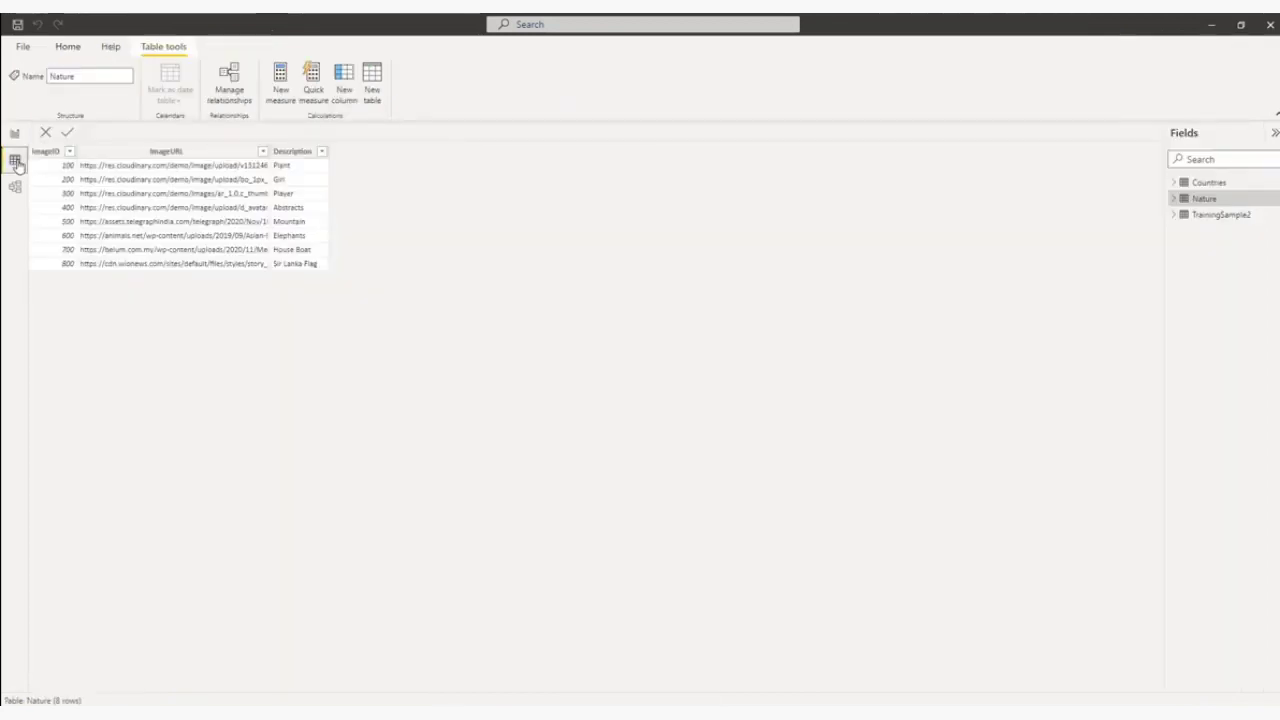
Step: Show the Countries table's rows in Data view, with ImageURL, Capital and Population columns
left_click(15, 160)
left_click(1211, 182)
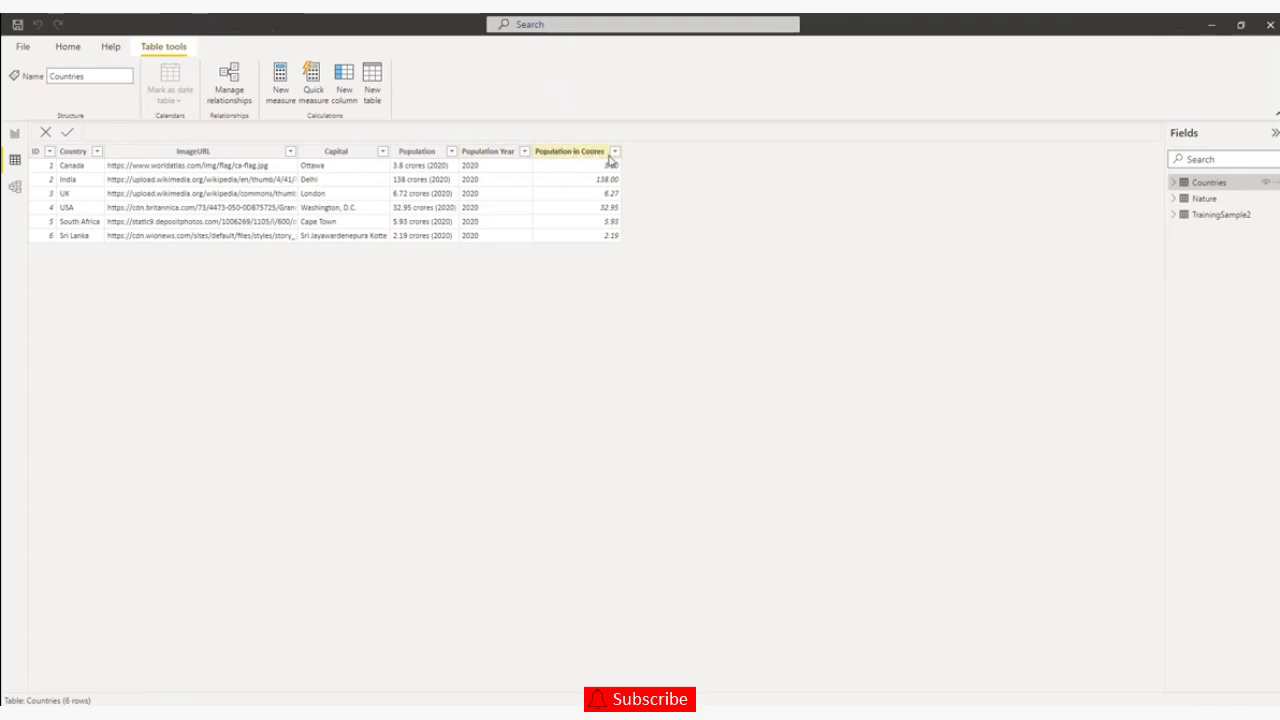
Step: Back on the Country Information page, filter the Country slicer through India, Sri Lanka, USA, UK, then clear it
left_click(15, 135)
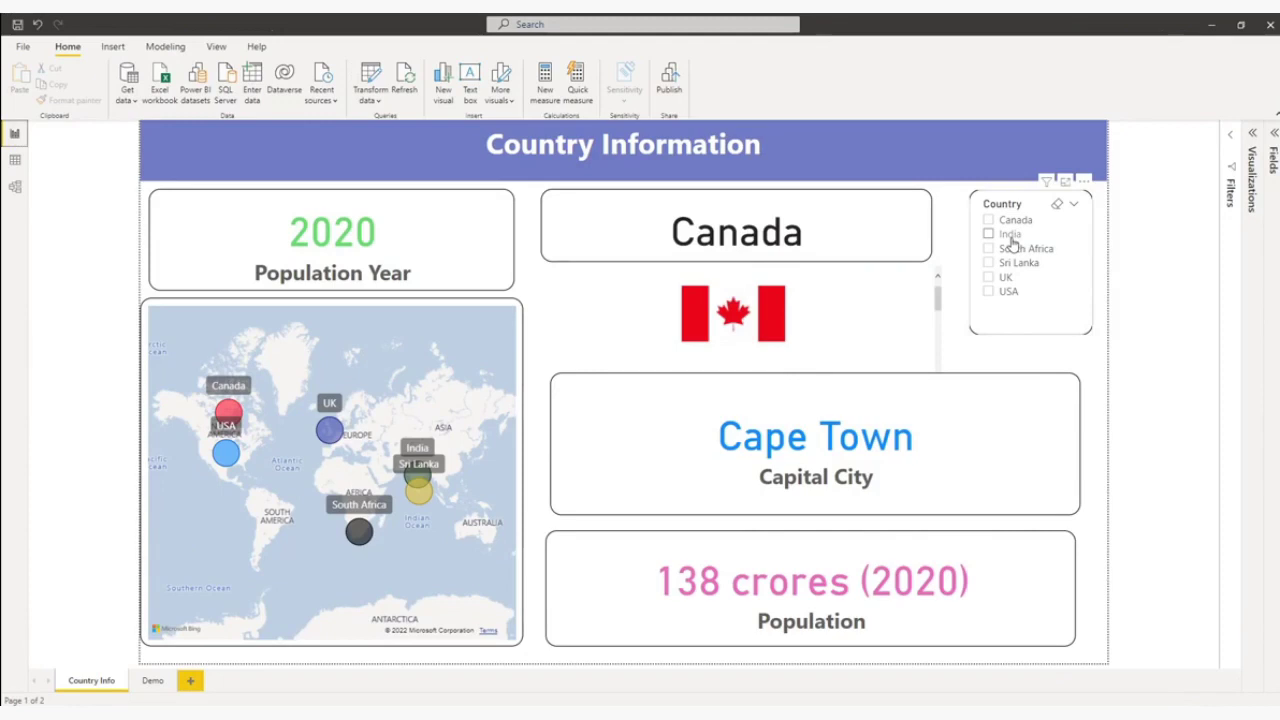
left_click(1013, 243)
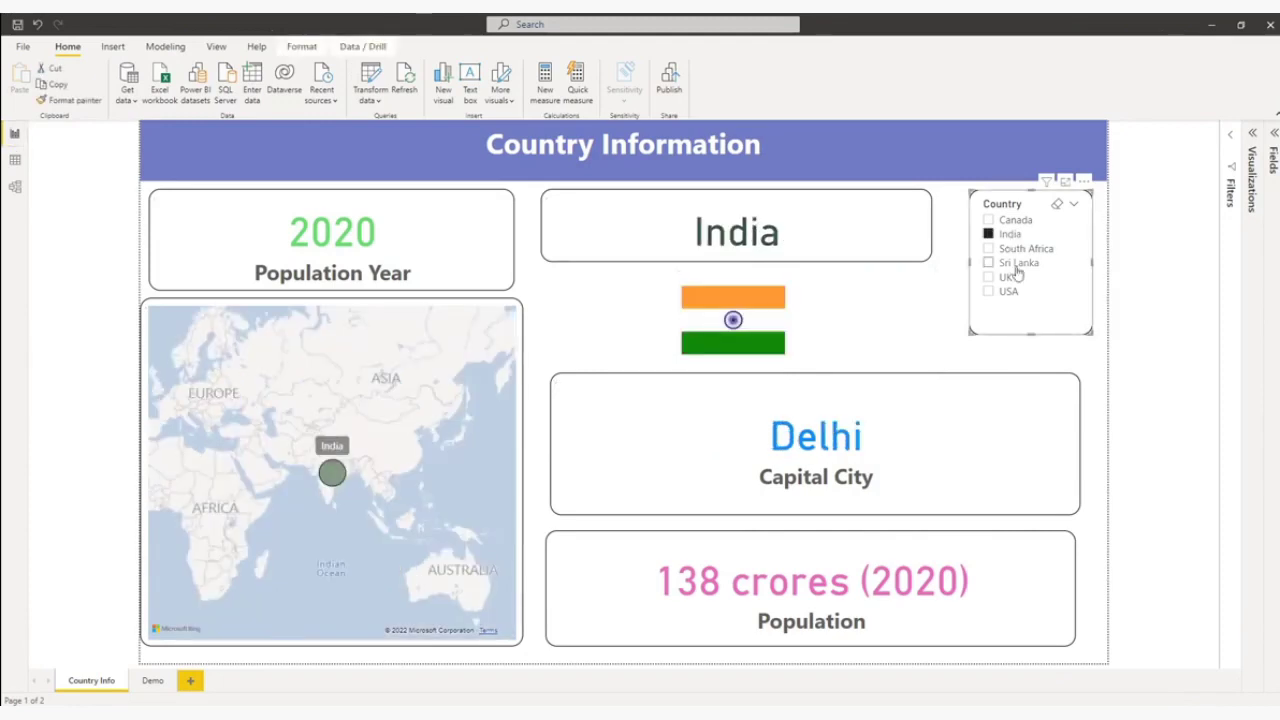
left_click(1017, 267)
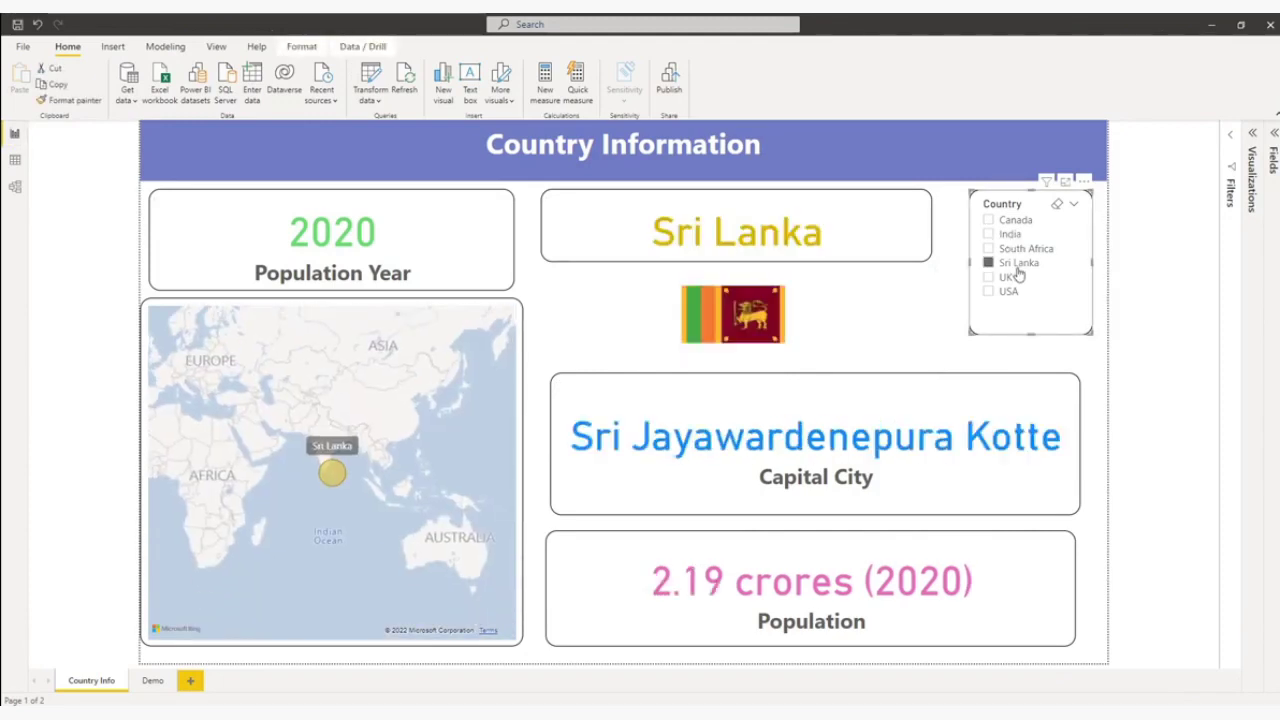
left_click(1009, 296)
left_click(1007, 279)
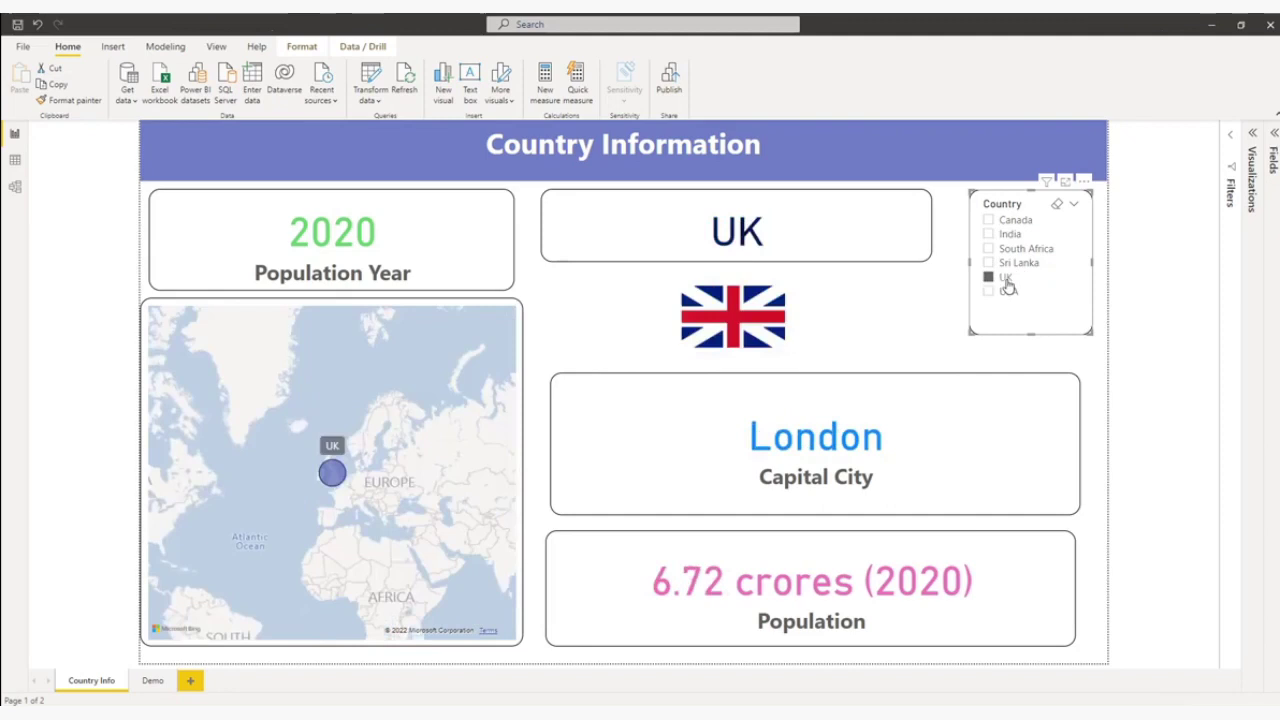
left_click(1006, 279)
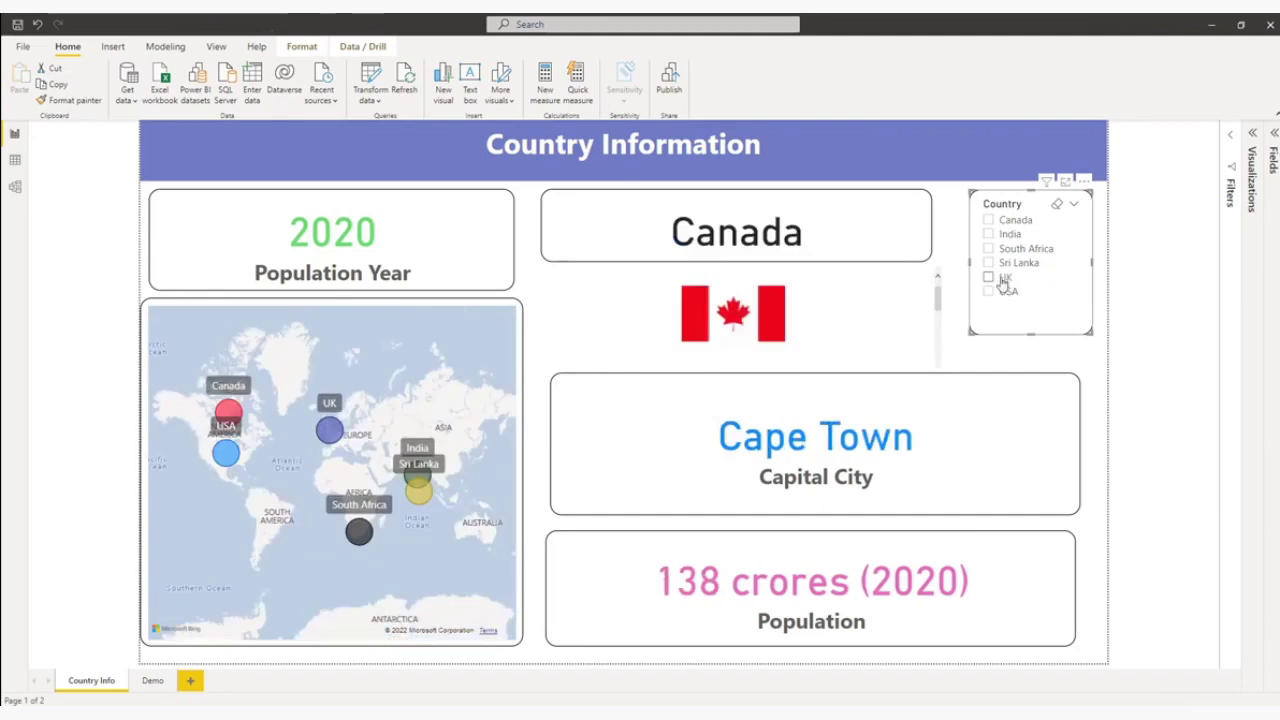
Step: Cross-filter the cards from the map bubbles for USA, South Africa and finally Sri Lanka
left_click(228, 455)
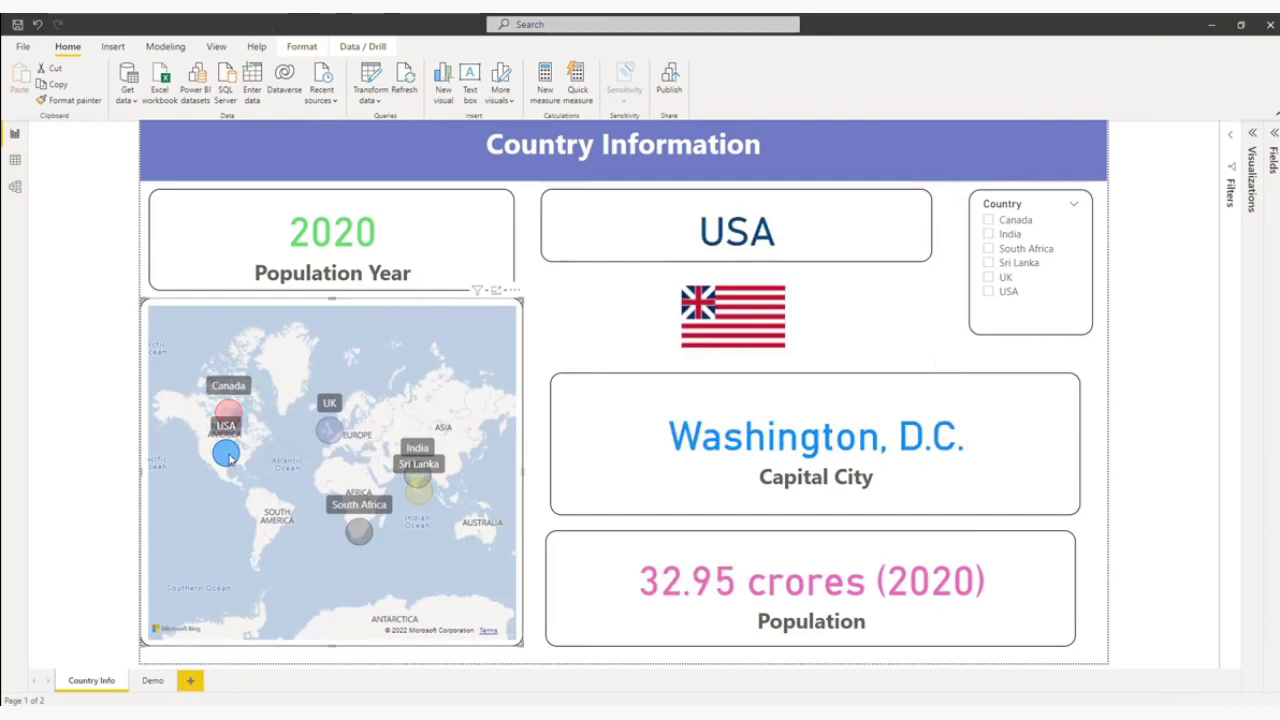
left_click(359, 530)
left_click(418, 494)
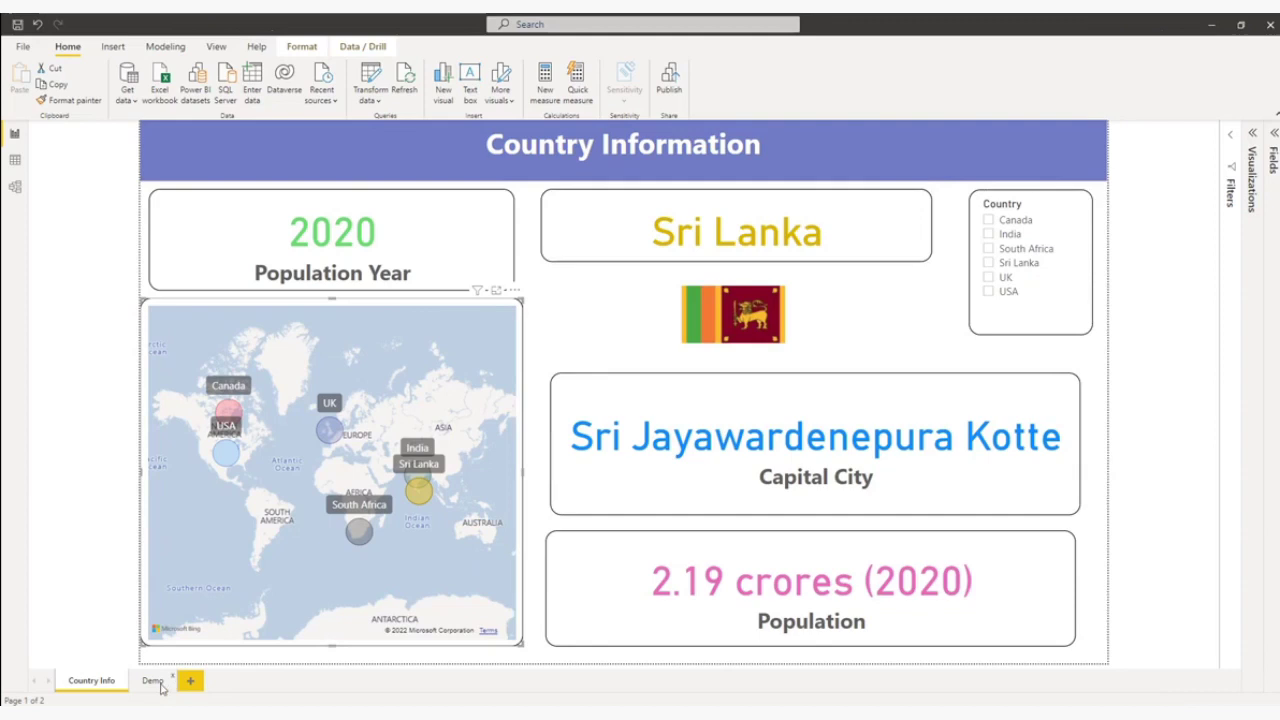
Step: Go to the Demo page, inspect the Nature table's image URLs and descriptions, and return to the canvas
left_click(152, 681)
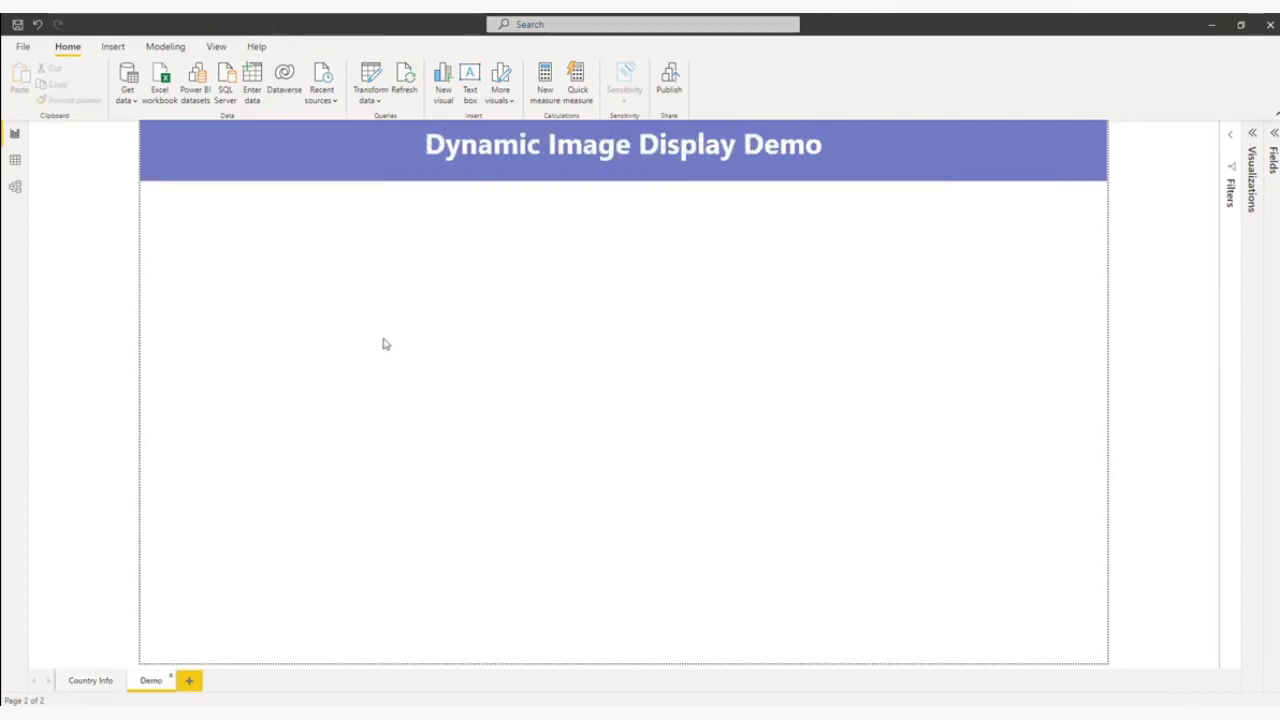
left_click(15, 160)
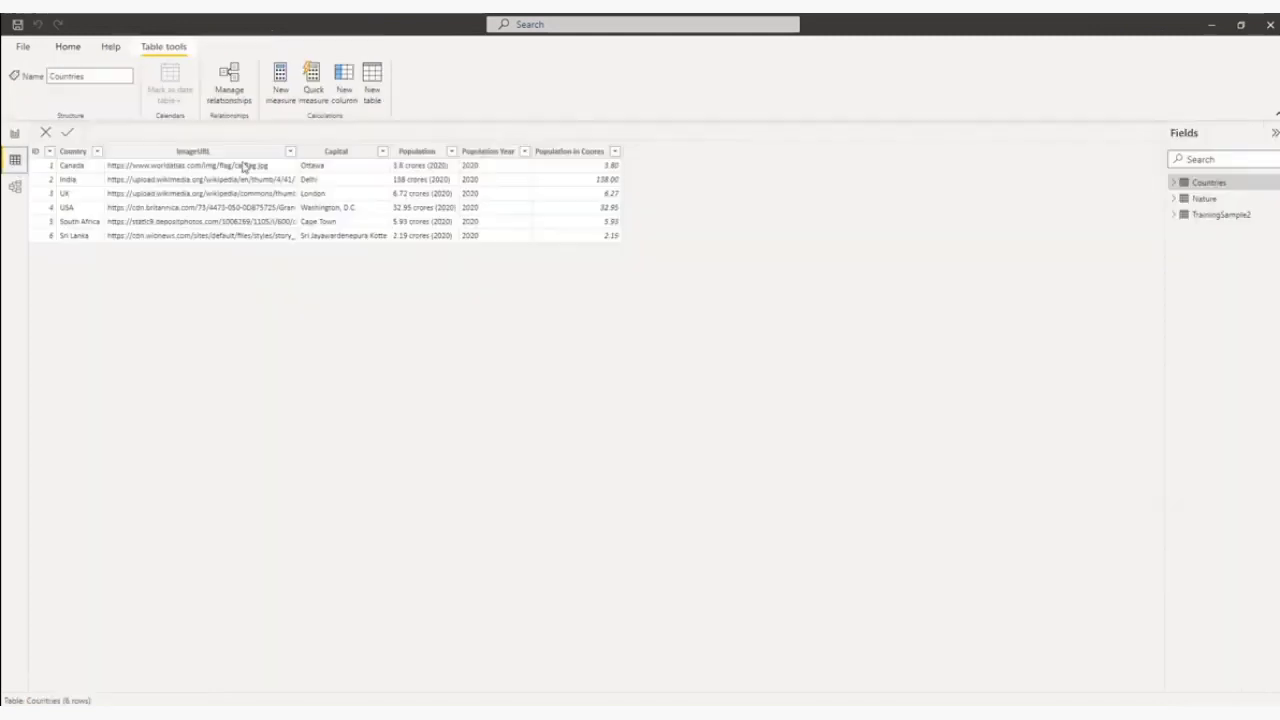
left_click(1200, 198)
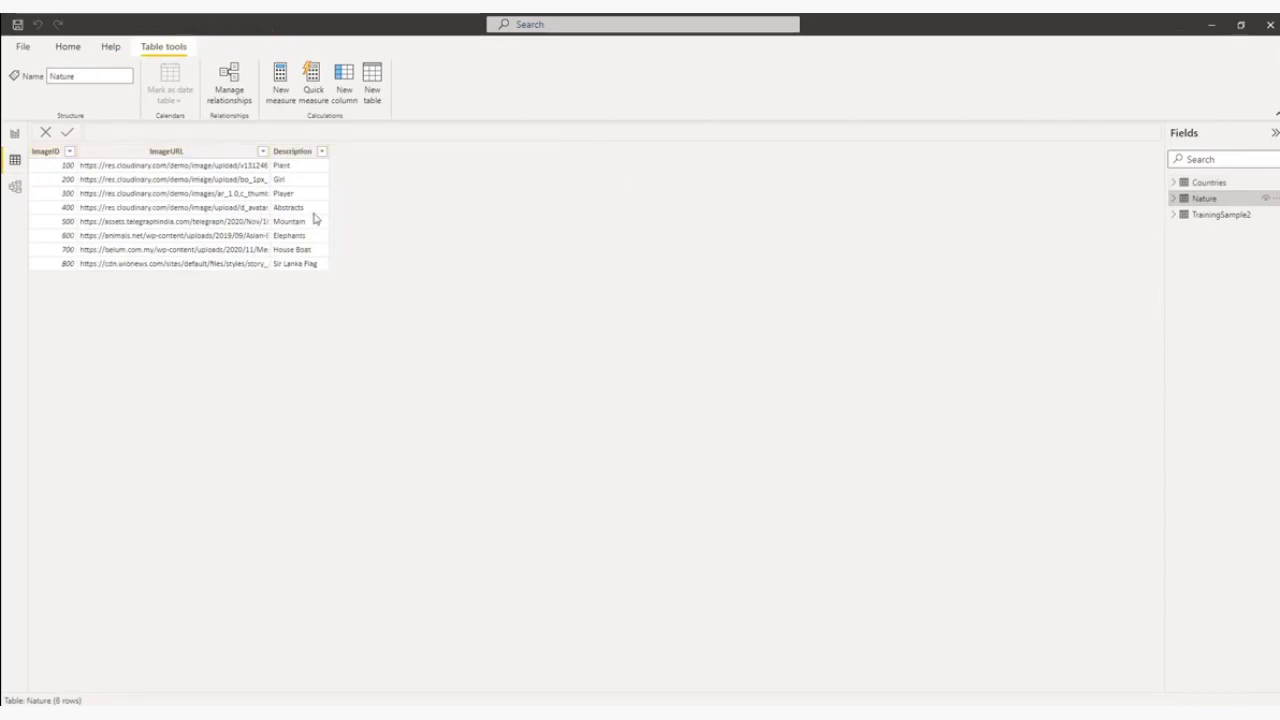
left_click(15, 133)
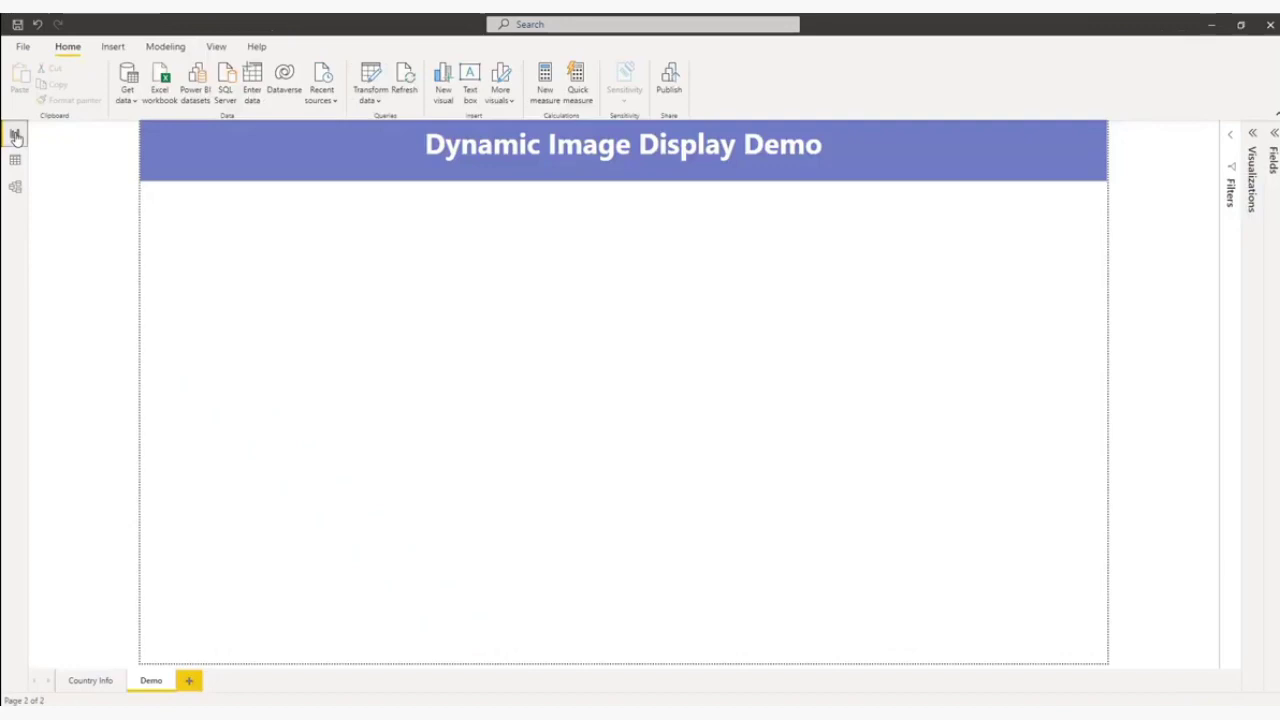
Step: Add a multi-row card at the page's left edge, stretched down to the page bottom
left_click(1252, 133)
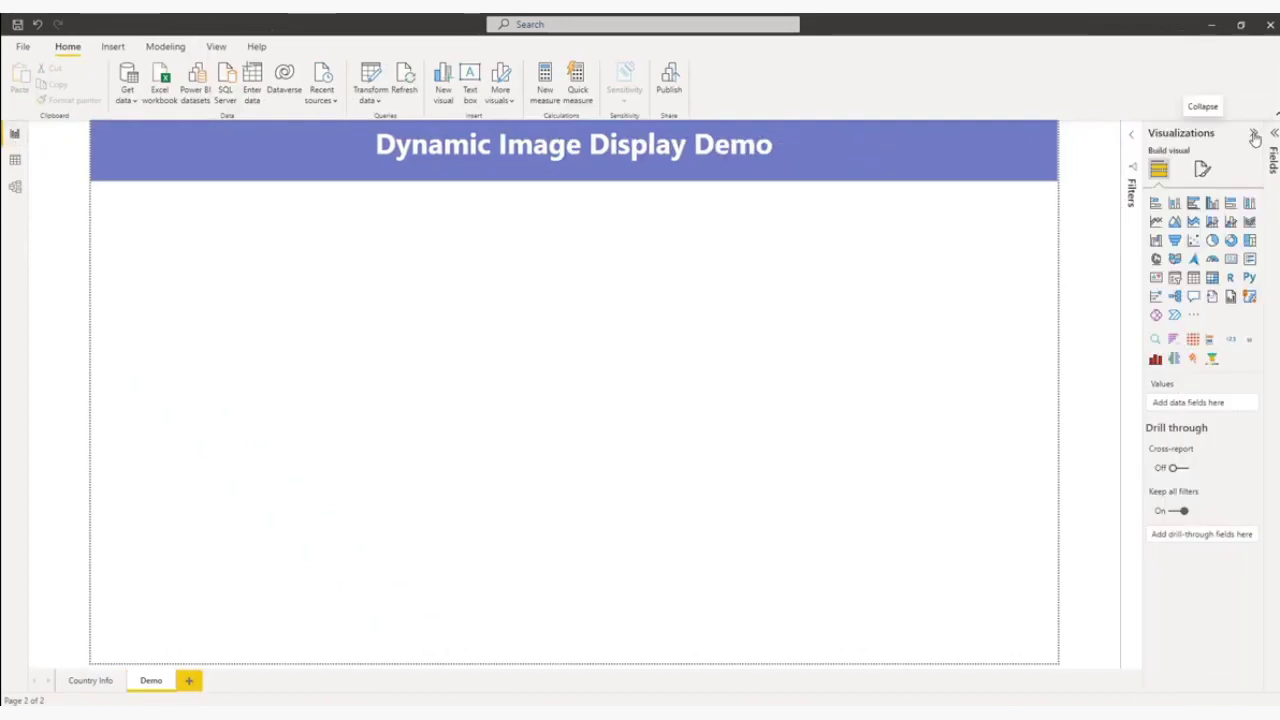
left_click(1246, 262)
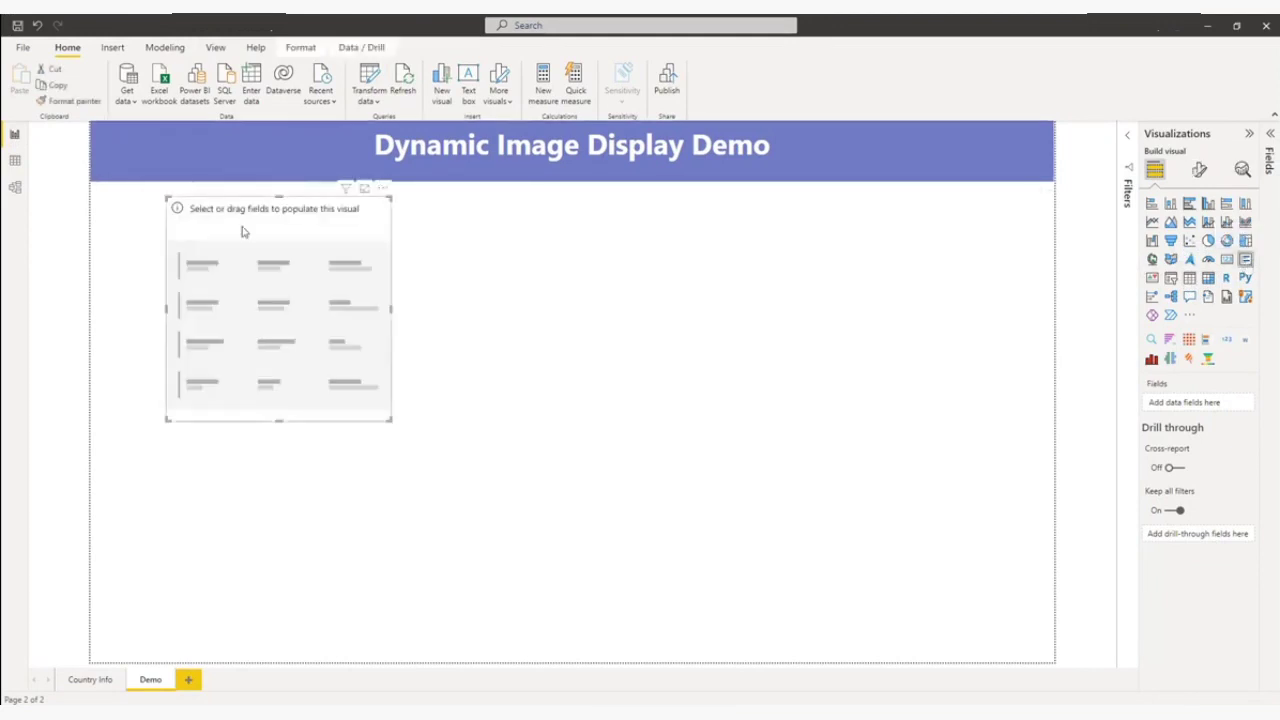
left_click_drag(309, 234, 228, 224)
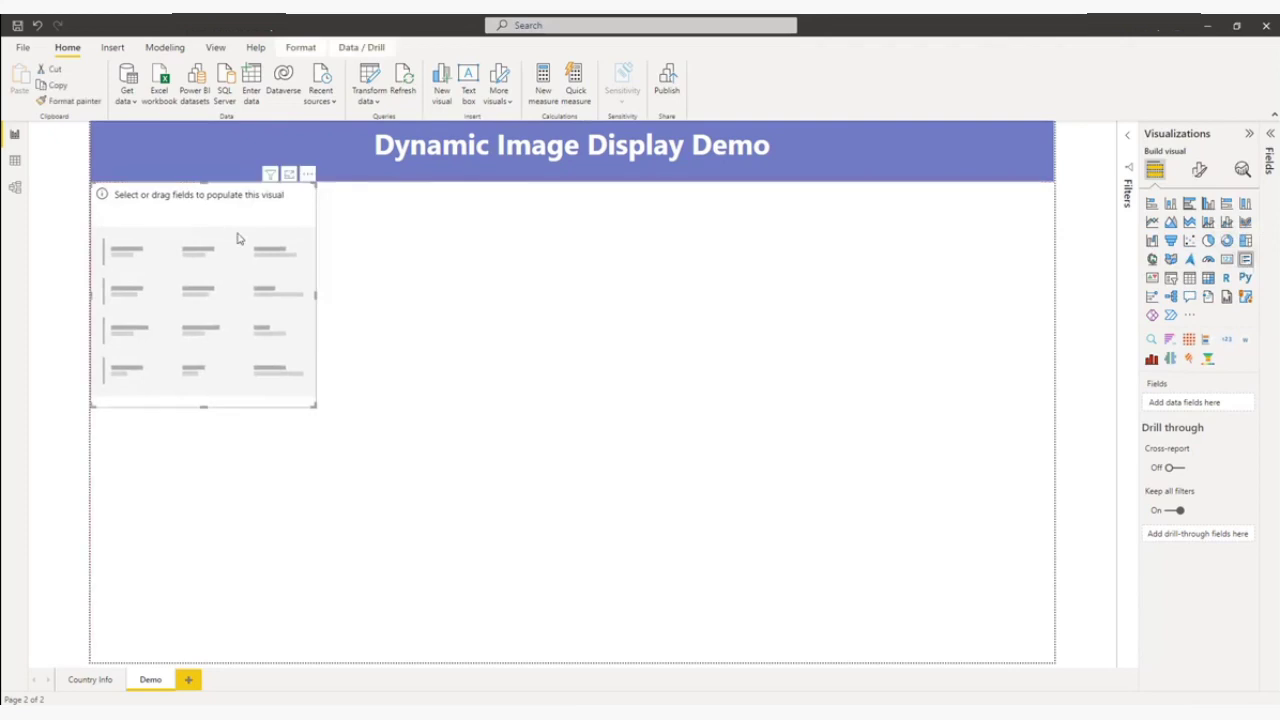
left_click_drag(202, 405, 202, 662)
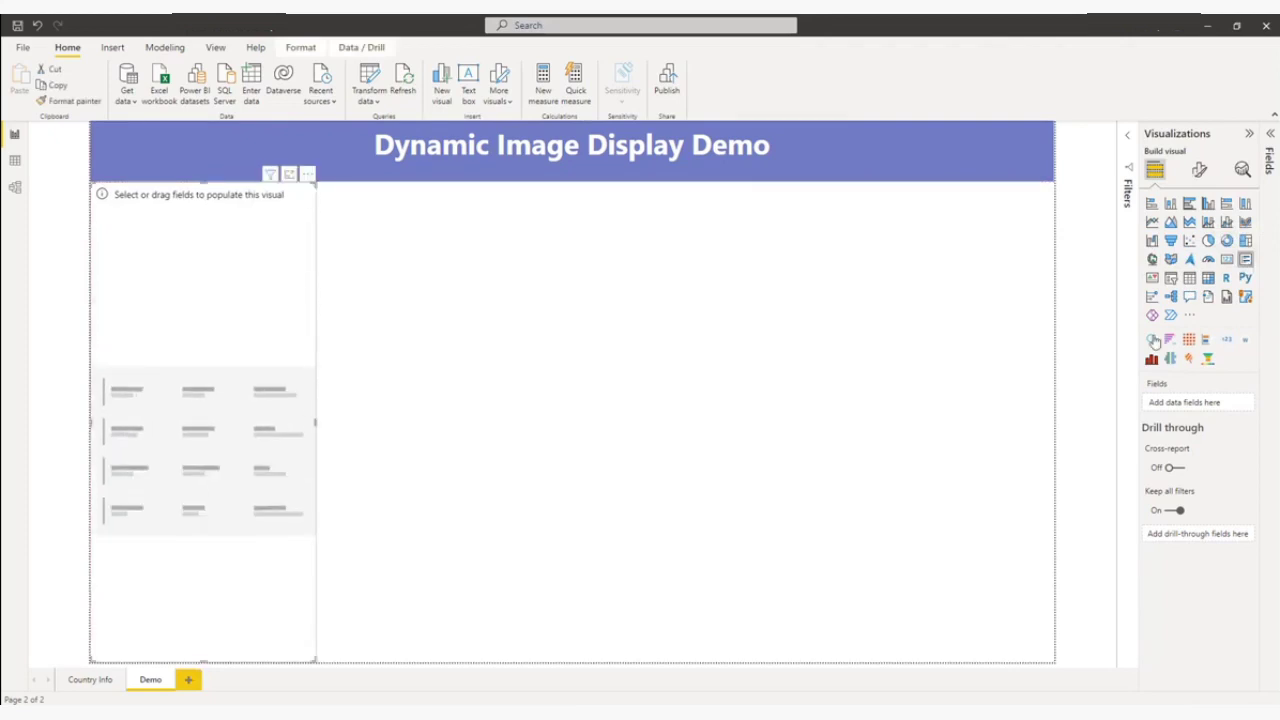
left_click(682, 288)
Step: Place a table beside the card, stretched to the page bottom and widened, then add a slicer
left_click(1189, 278)
left_click_drag(355, 262, 531, 260)
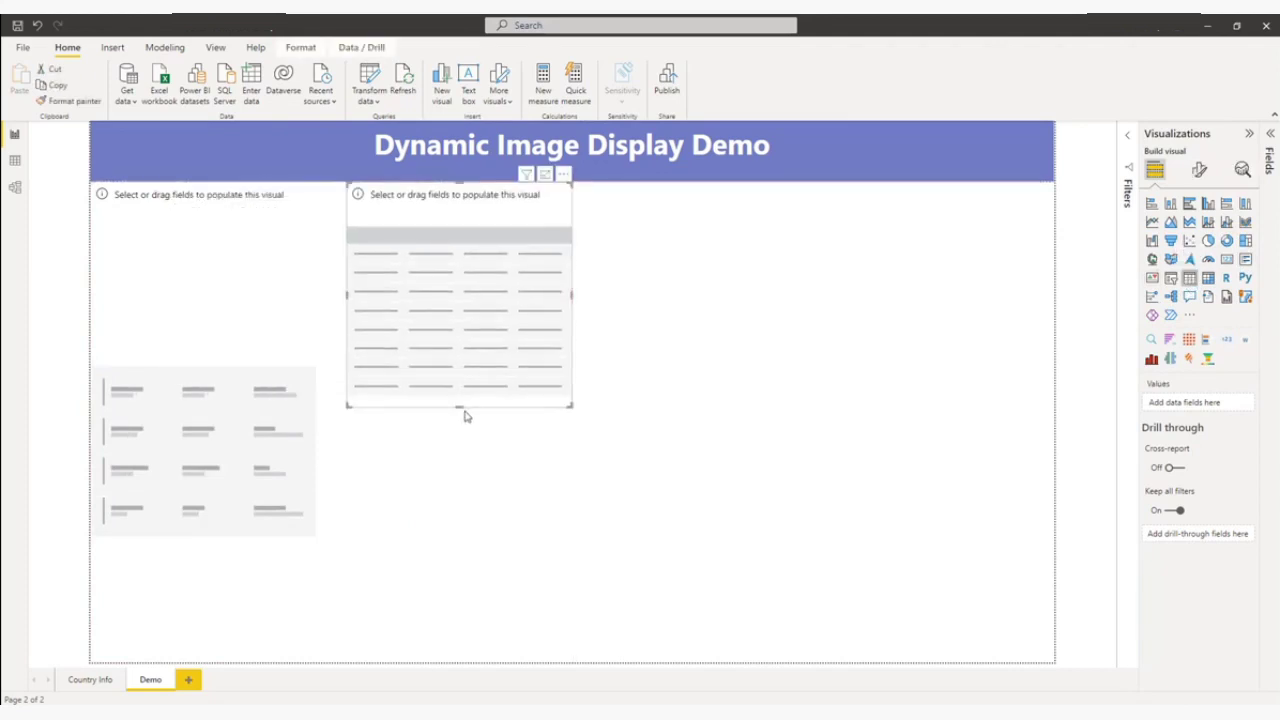
left_click_drag(462, 406, 486, 684)
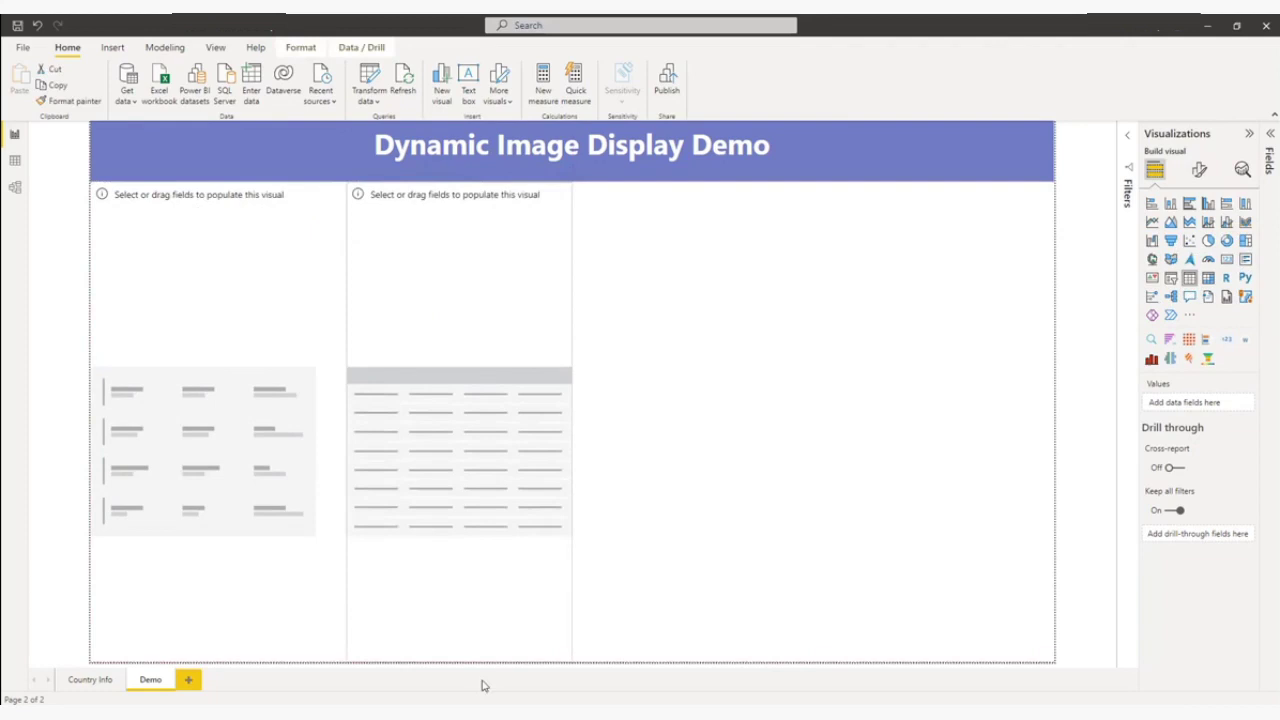
left_click_drag(571, 422, 723, 426)
left_click(968, 275)
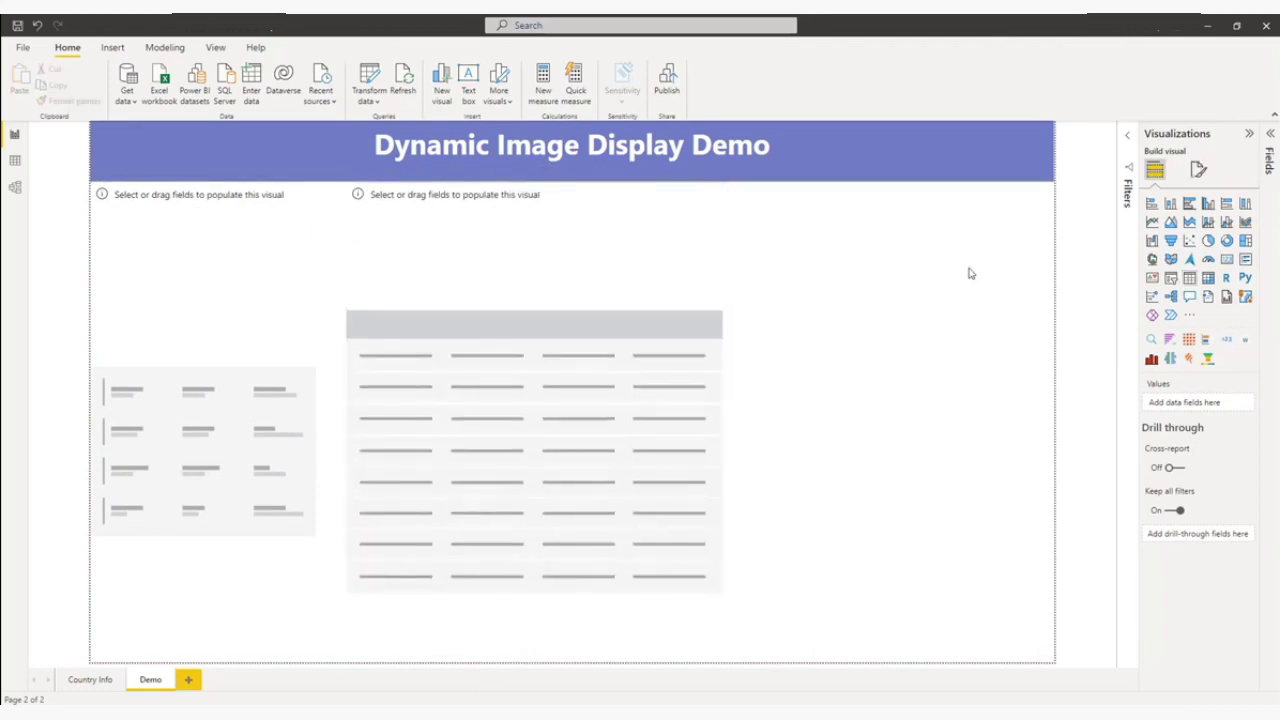
left_click(1171, 278)
Step: Move the slicer right with Nature's Description field, and put ImageURL into the left card
left_click_drag(350, 247, 1015, 239)
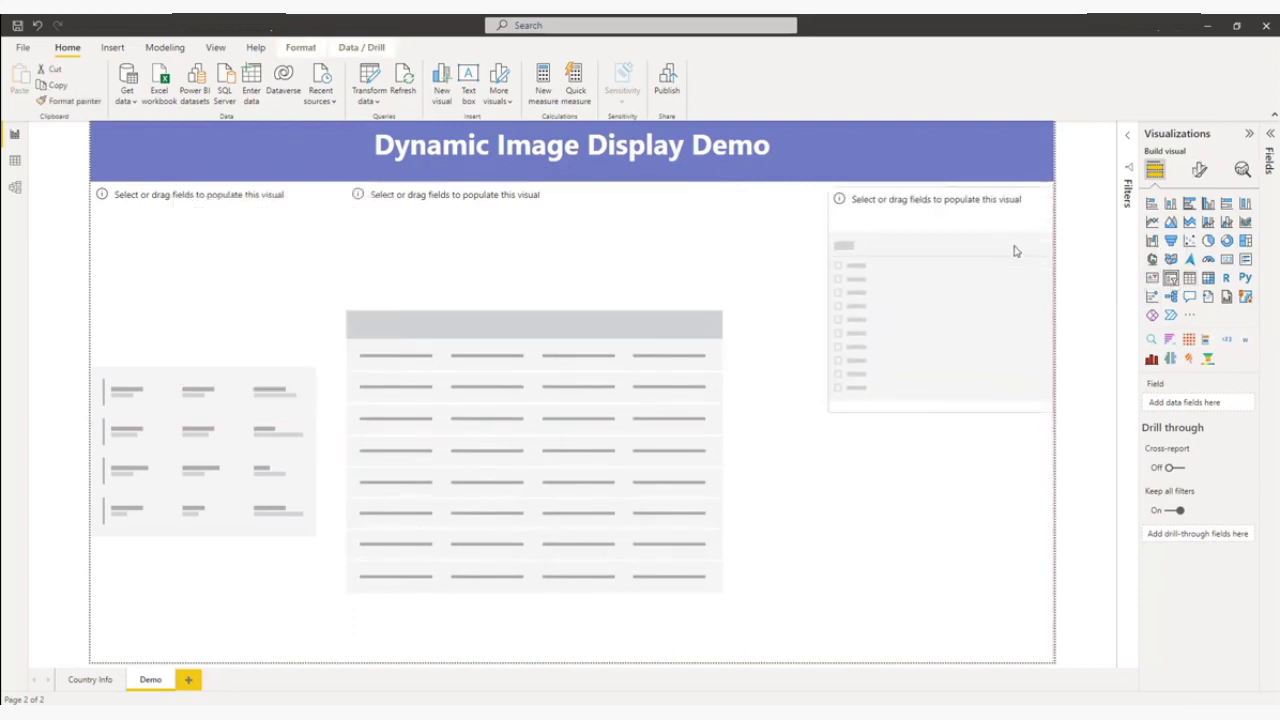
left_click(1270, 134)
left_click(1173, 201)
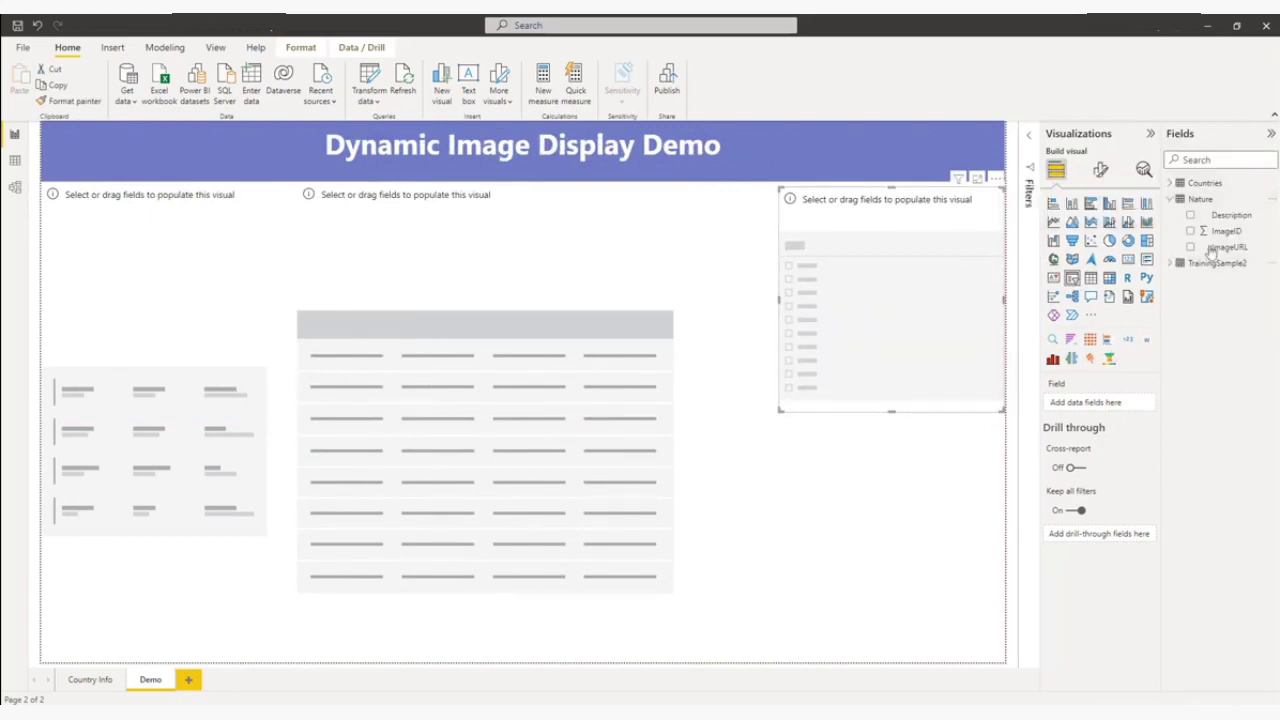
left_click_drag(1235, 215, 1103, 405)
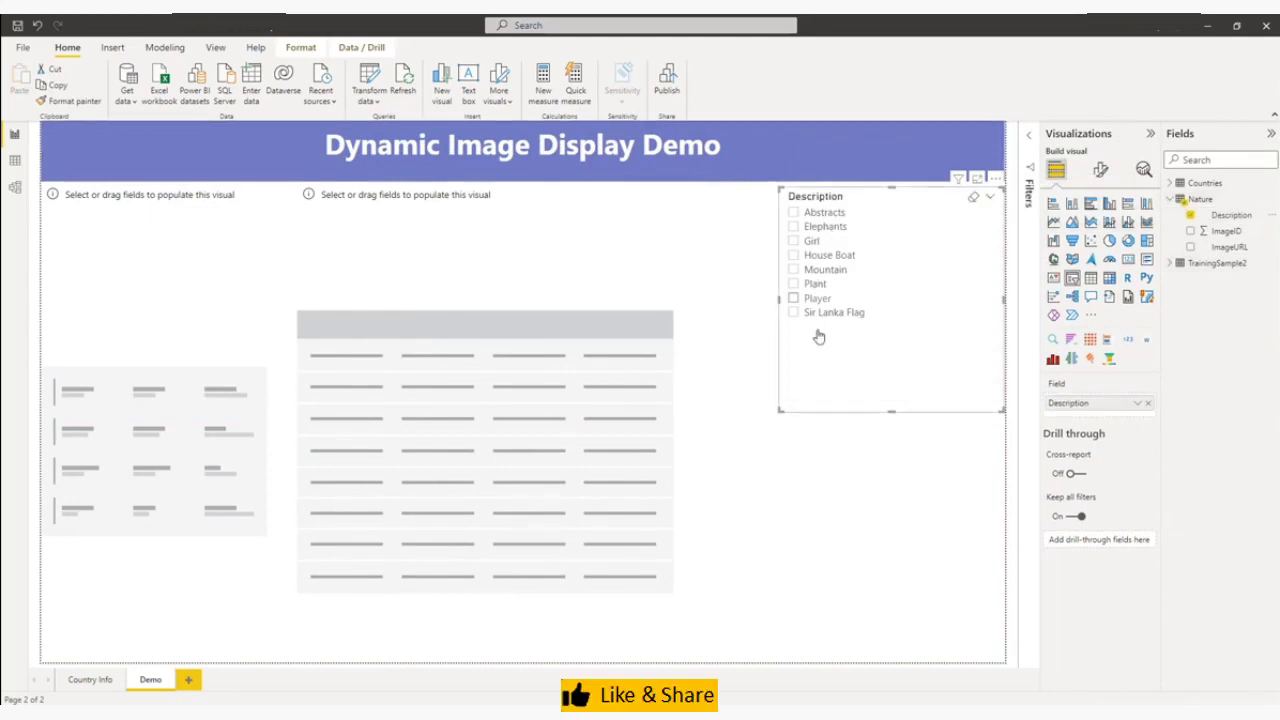
left_click(192, 252)
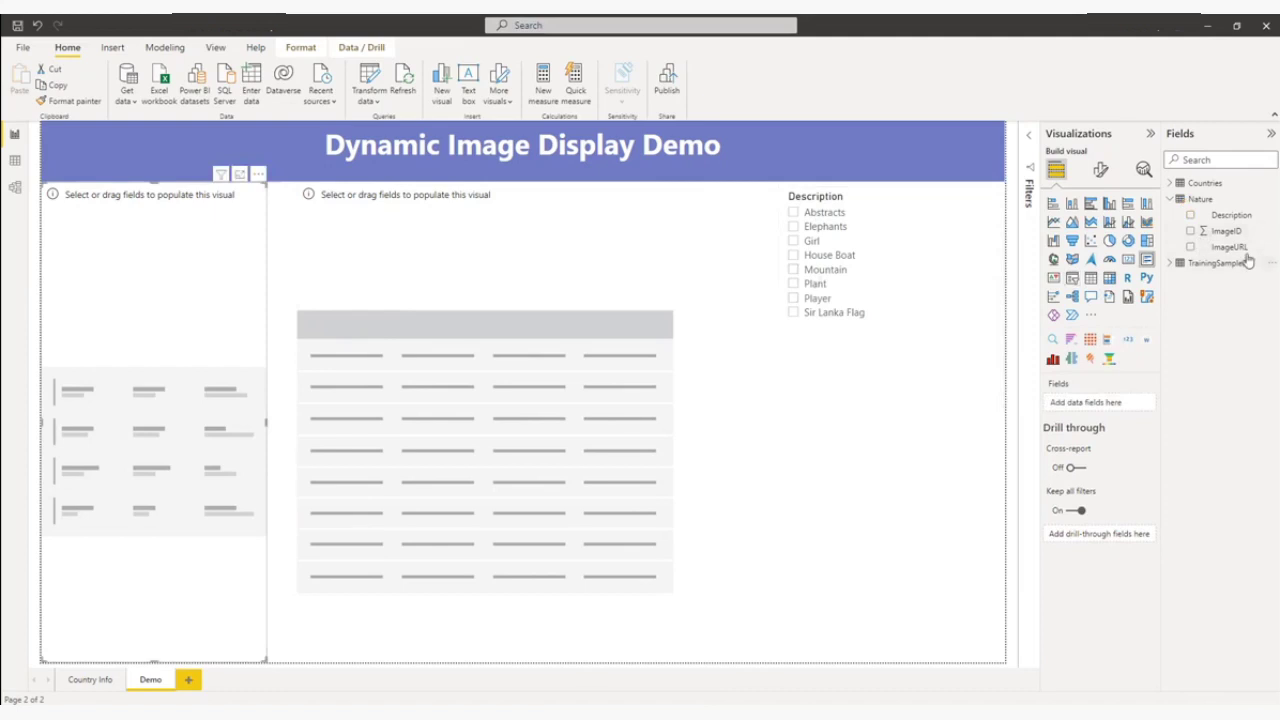
left_click_drag(1232, 250, 1108, 408)
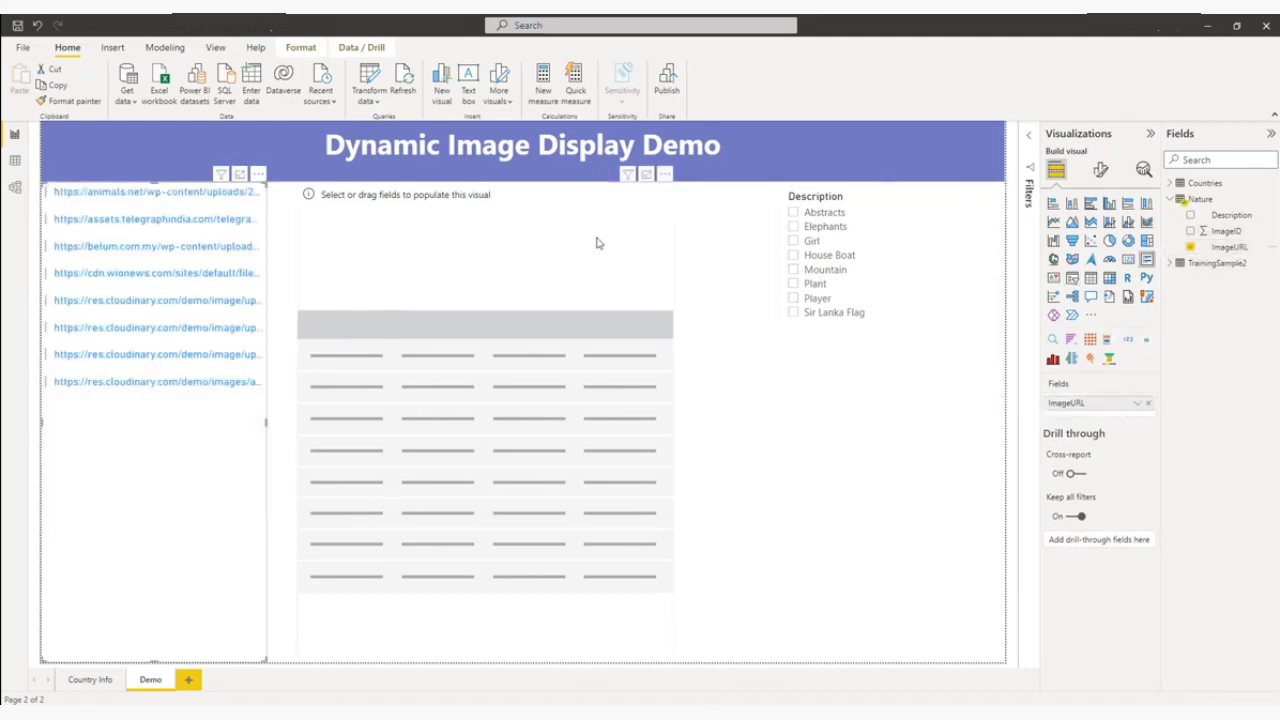
Step: Fill the table with ImageID (Don't summarize), Description and ImageURL, then widen it
left_click(597, 243)
left_click_drag(1236, 245, 1113, 412)
left_click(1138, 404)
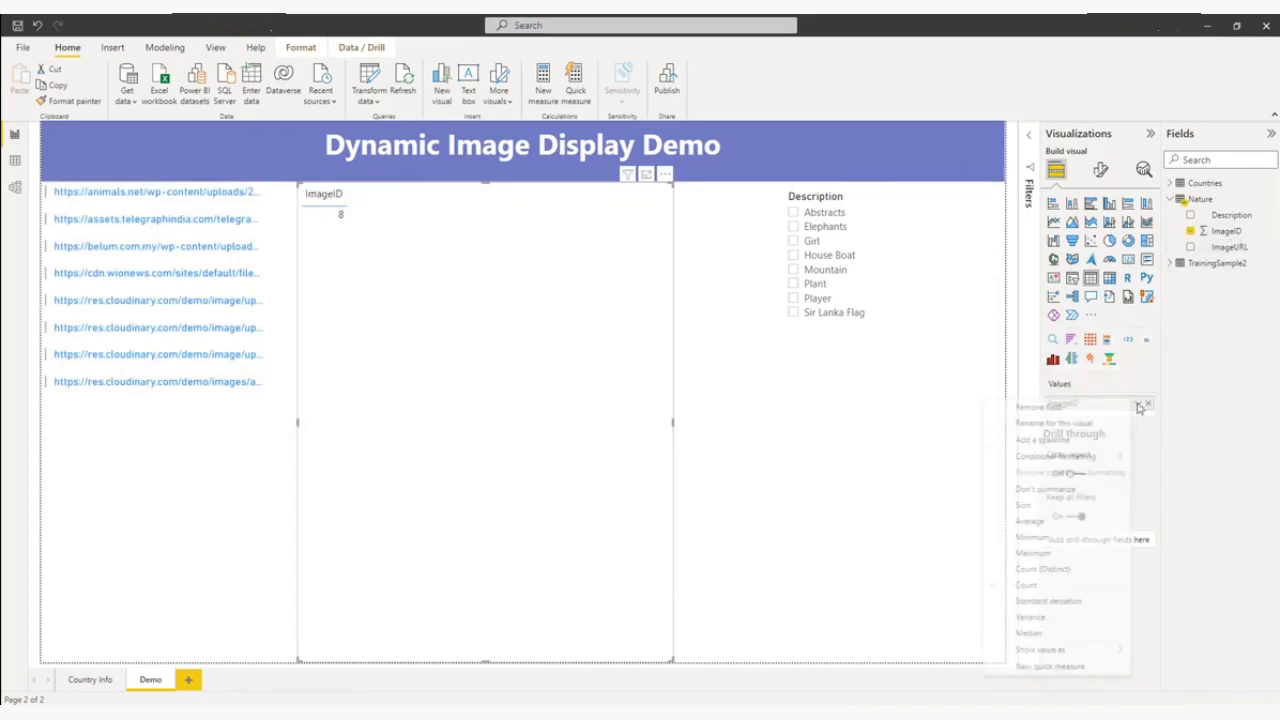
left_click(1060, 490)
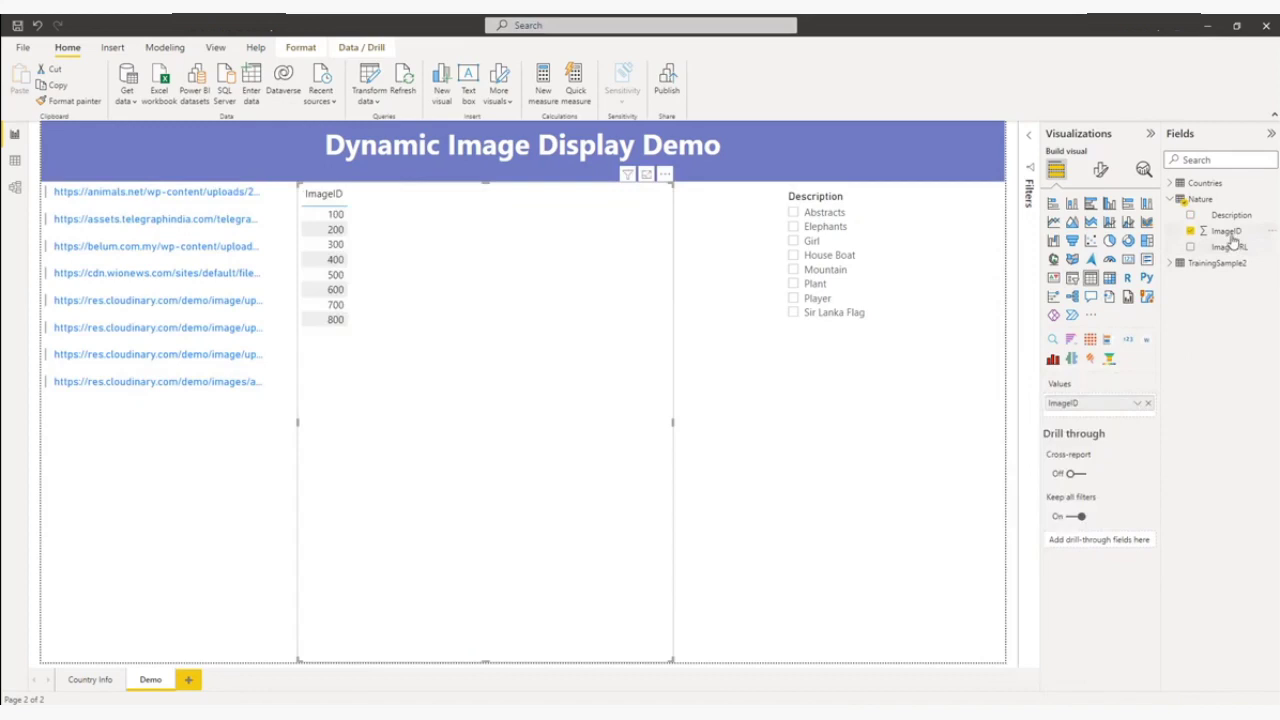
left_click_drag(1236, 216, 1112, 416)
left_click_drag(1230, 247, 1114, 432)
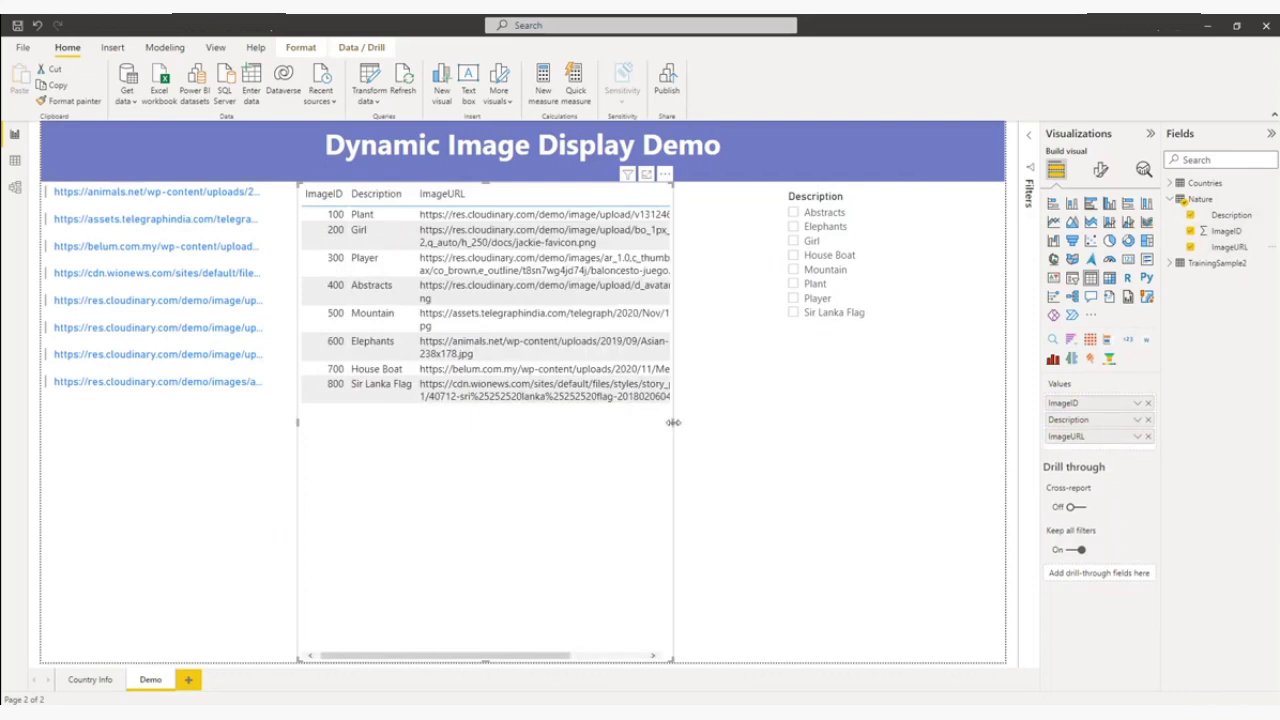
left_click_drag(673, 422, 767, 419)
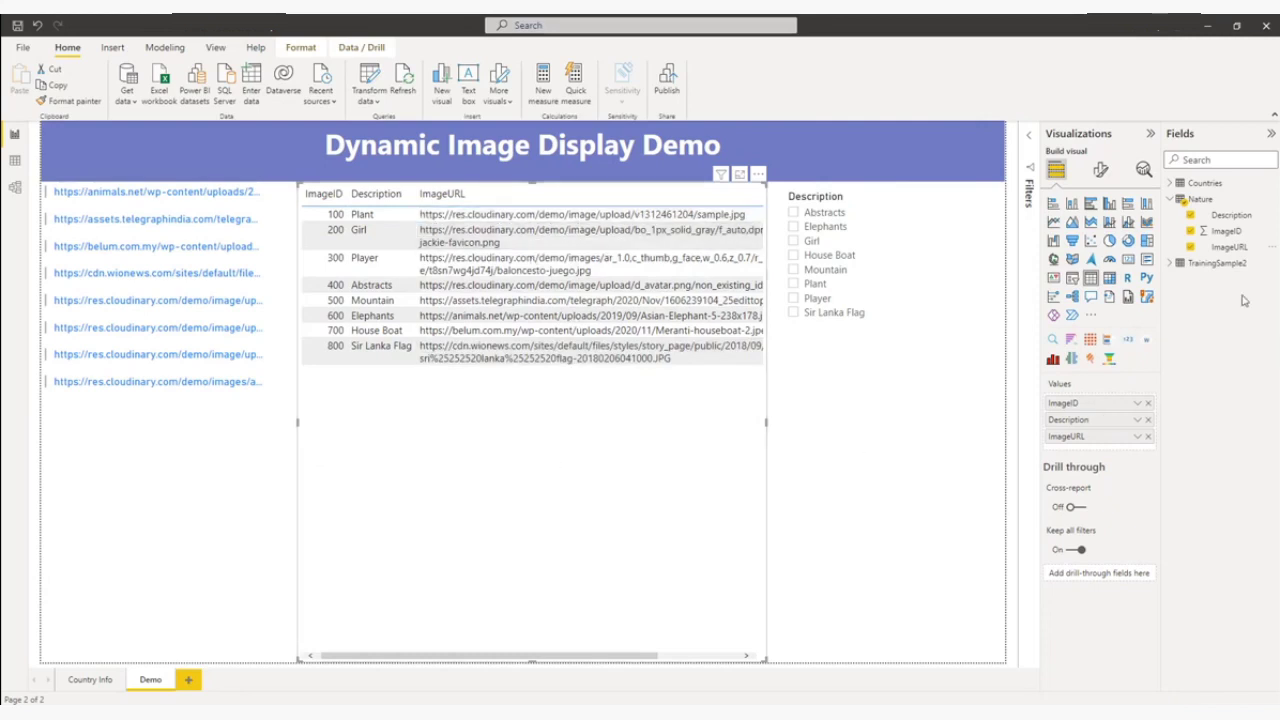
Step: Set the ImageURL column's data category to Image URL
left_click(1224, 249)
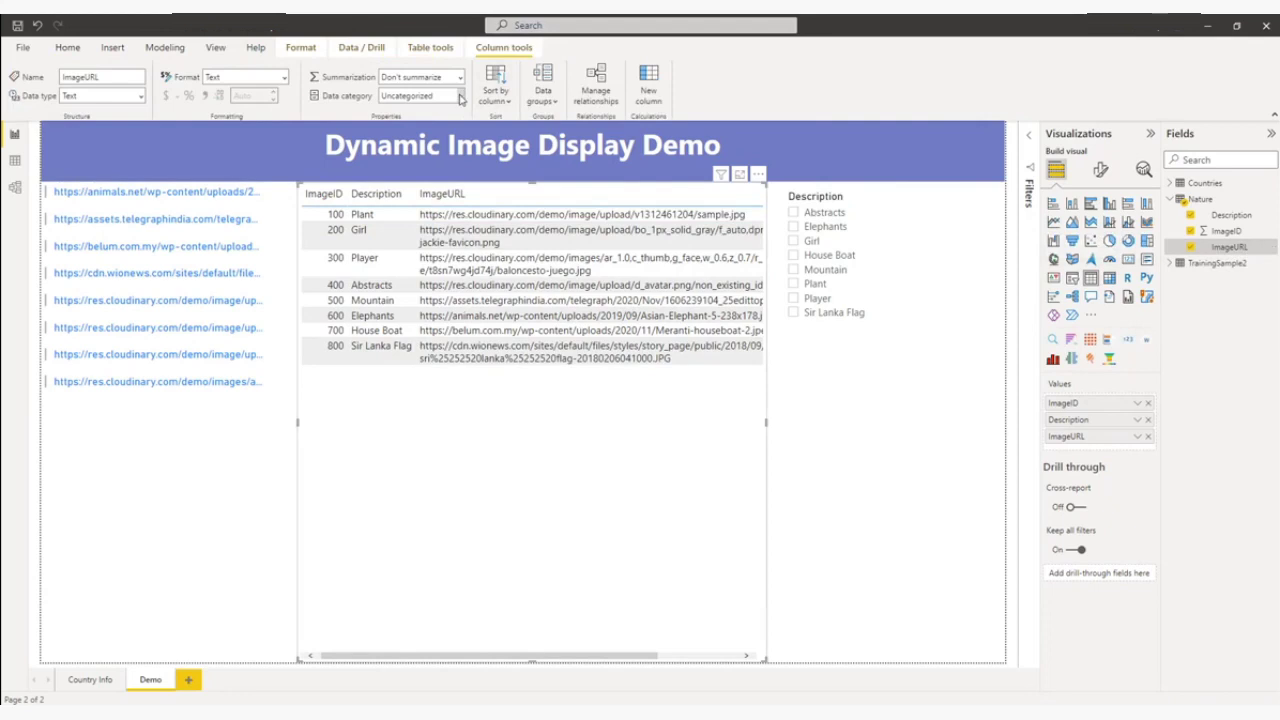
left_click(461, 96)
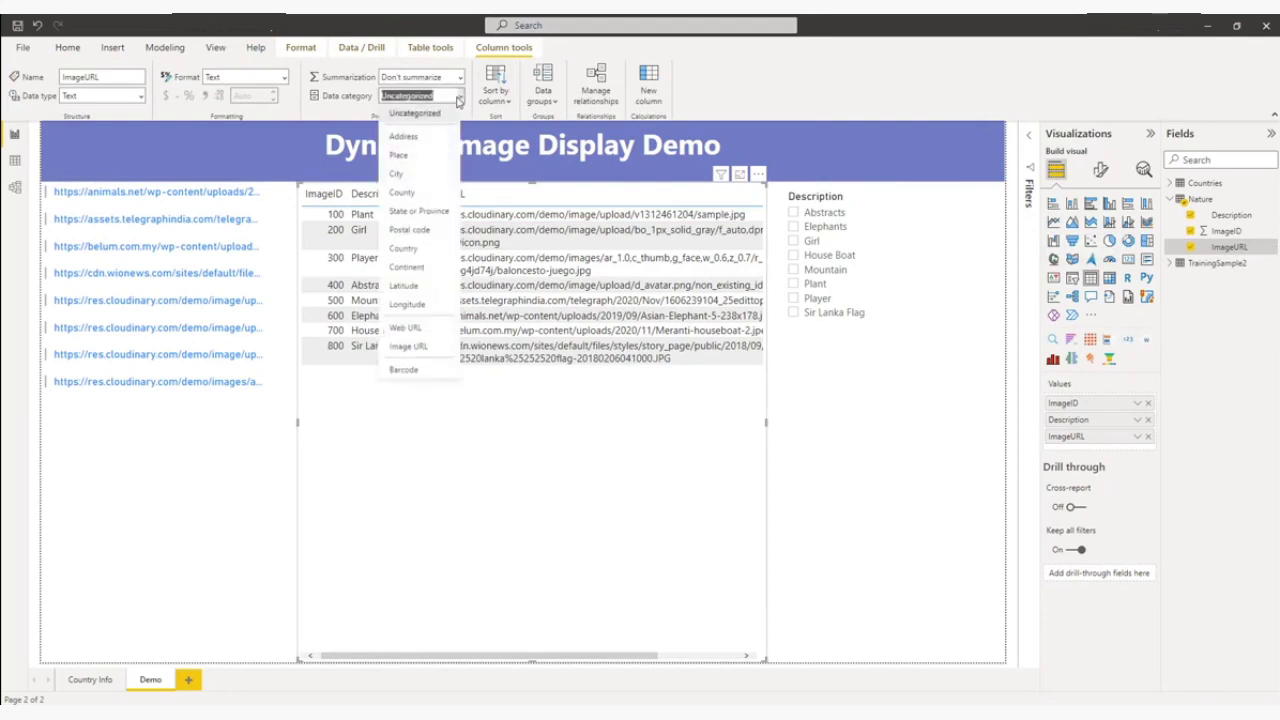
left_click(407, 346)
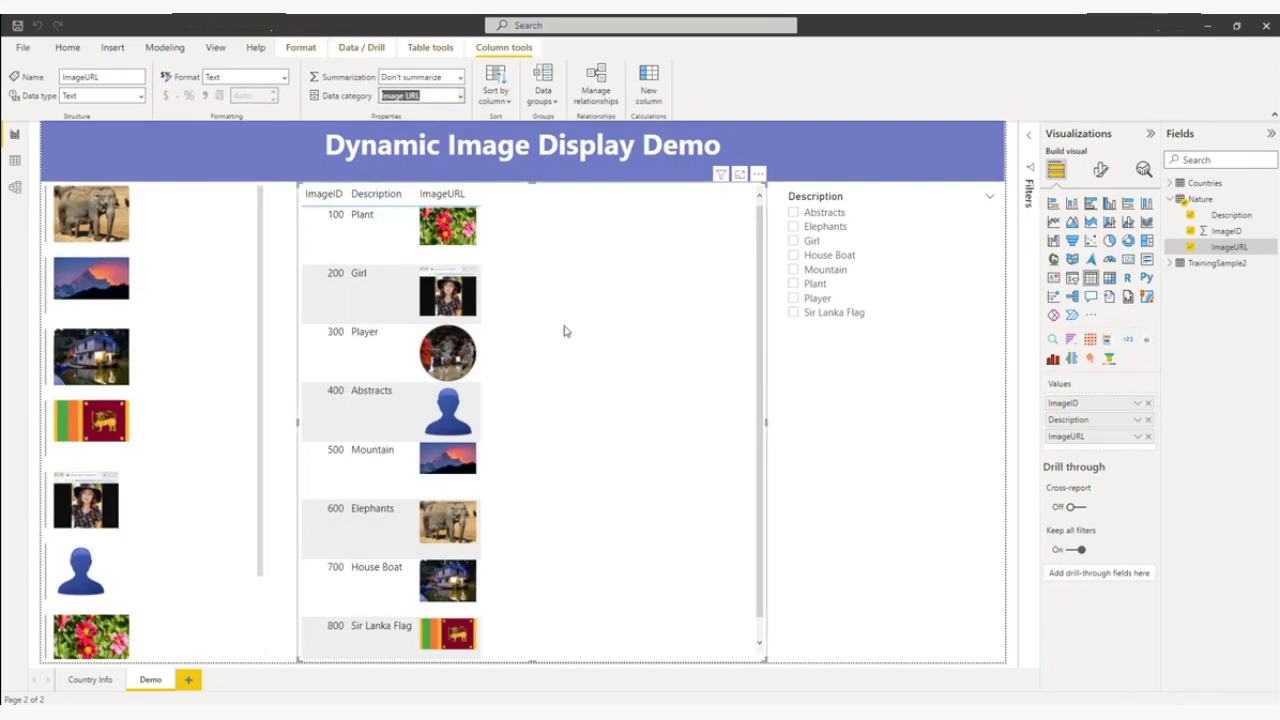
Step: Drag the table's image height to maximum, then filter the page to Abstracts
left_click(590, 330)
left_click(1100, 170)
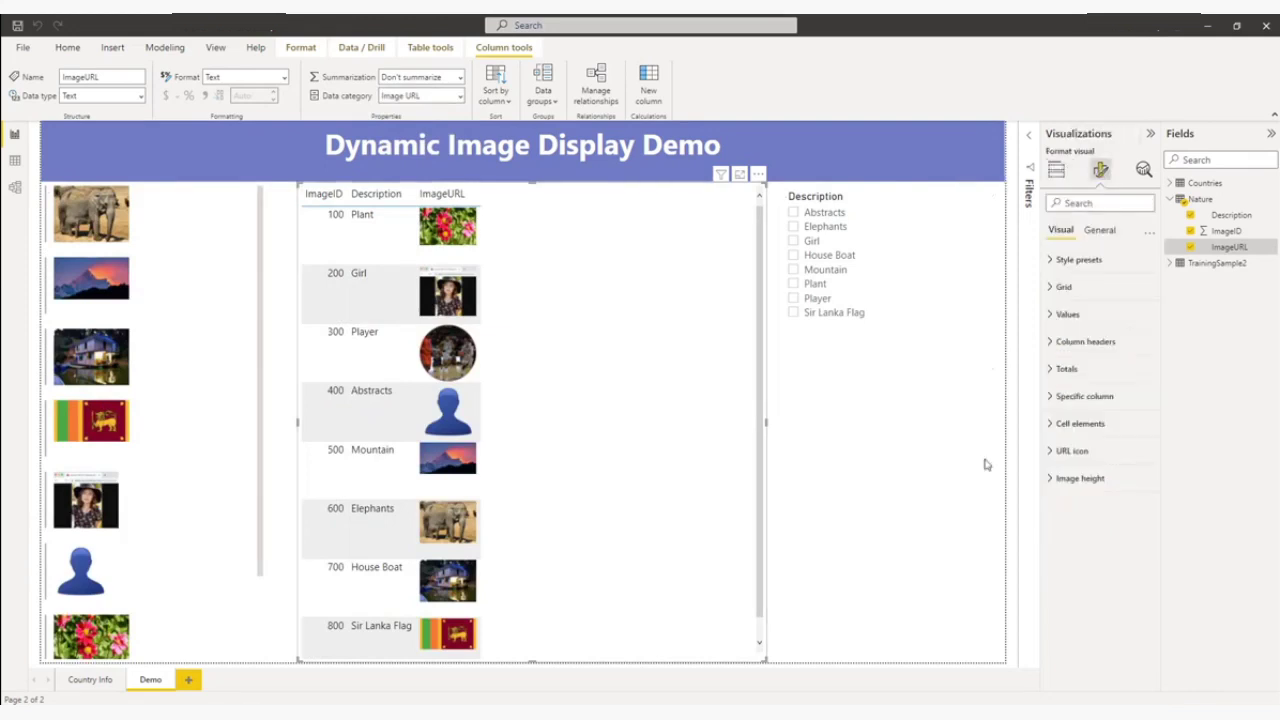
left_click(1050, 478)
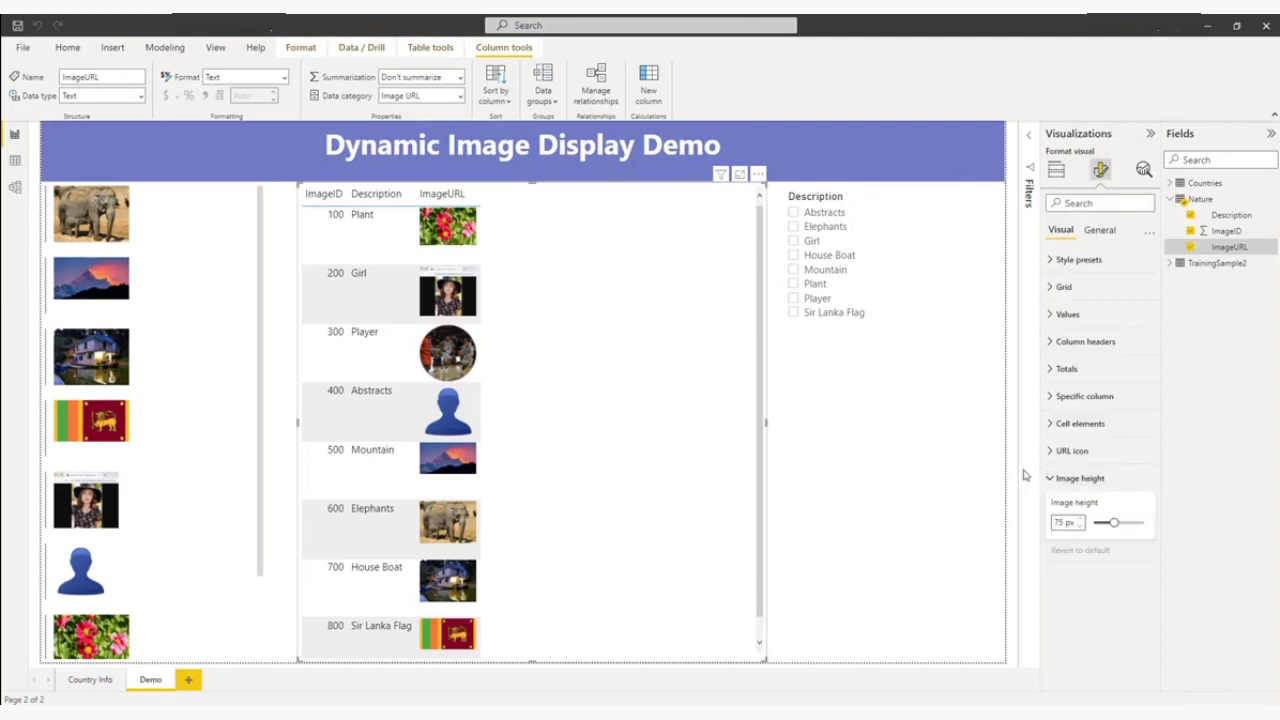
left_click_drag(1113, 522, 1176, 526)
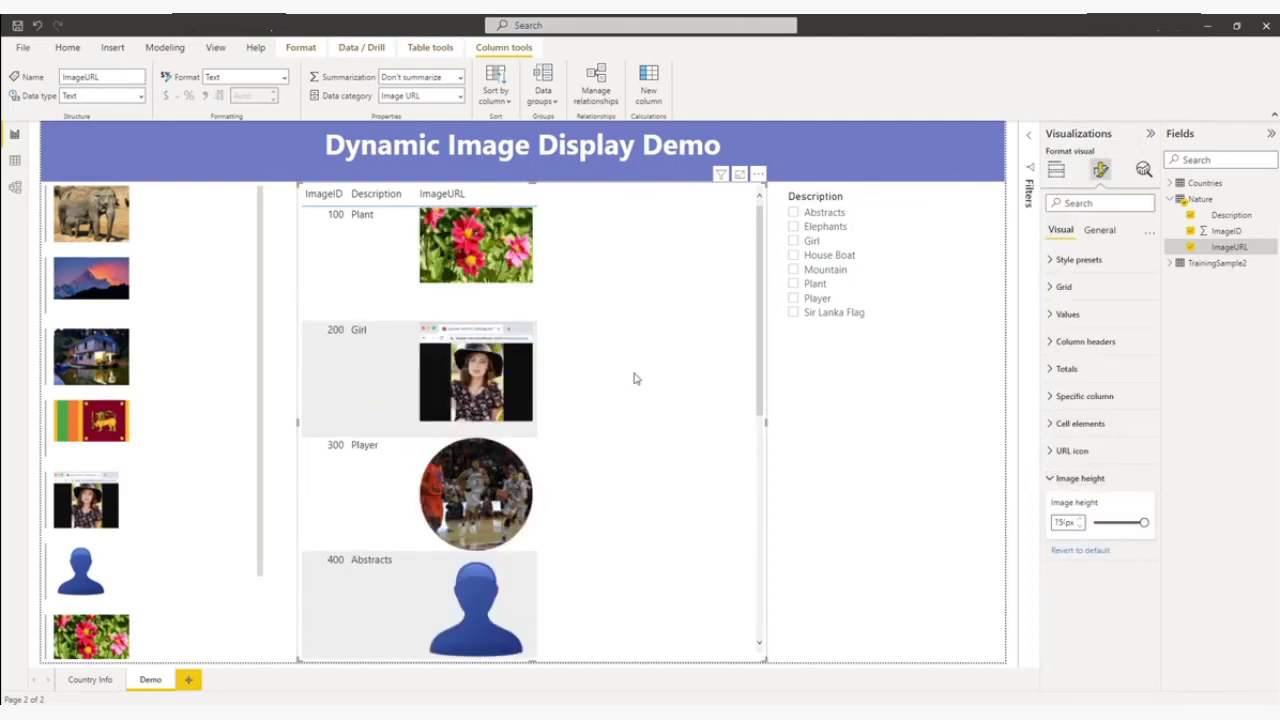
left_click(794, 213)
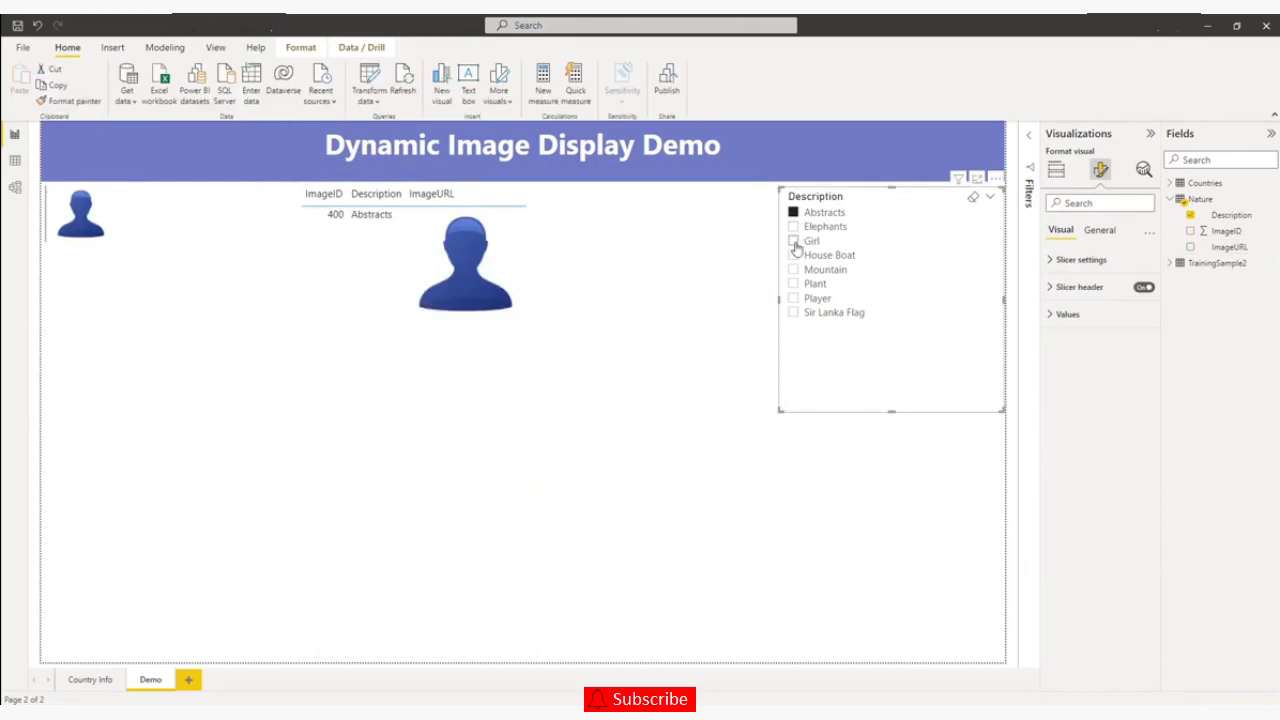
Step: Test the Description slicer with Girl, House Boat, Mountain, Plant and Player, then clear every selection
left_click(794, 242)
left_click(793, 256)
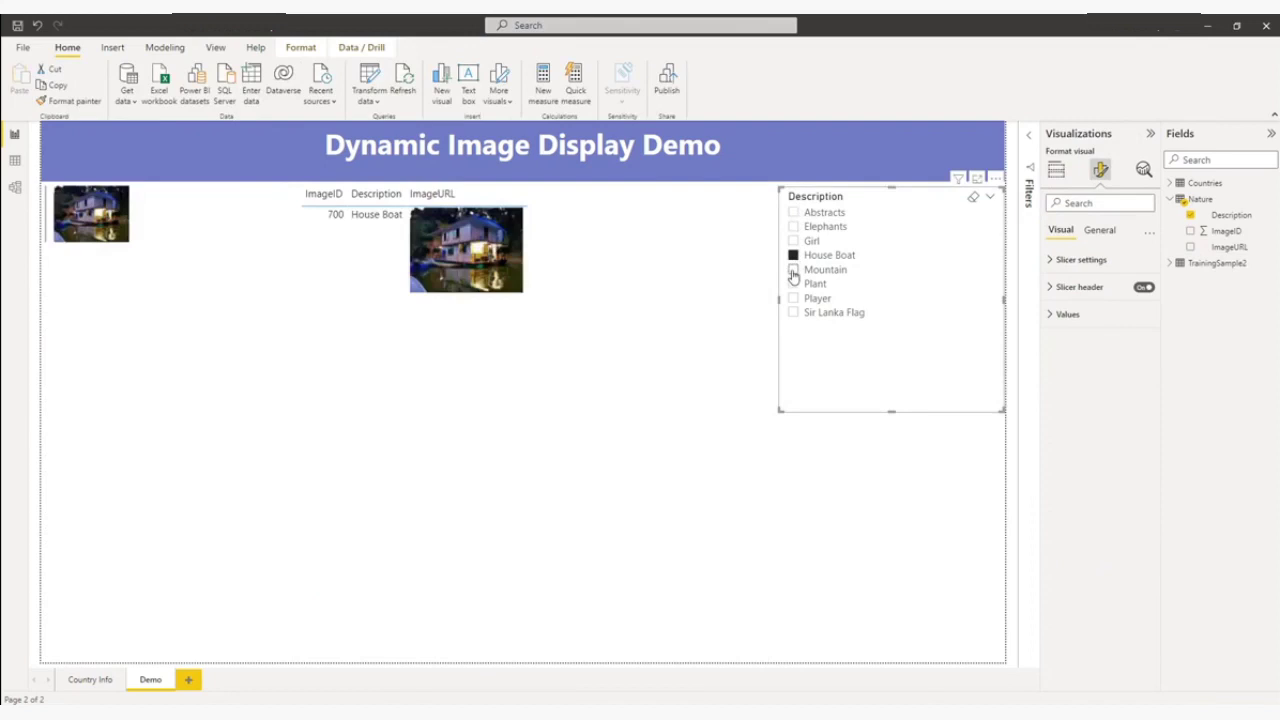
left_click(794, 271, "ctrl")
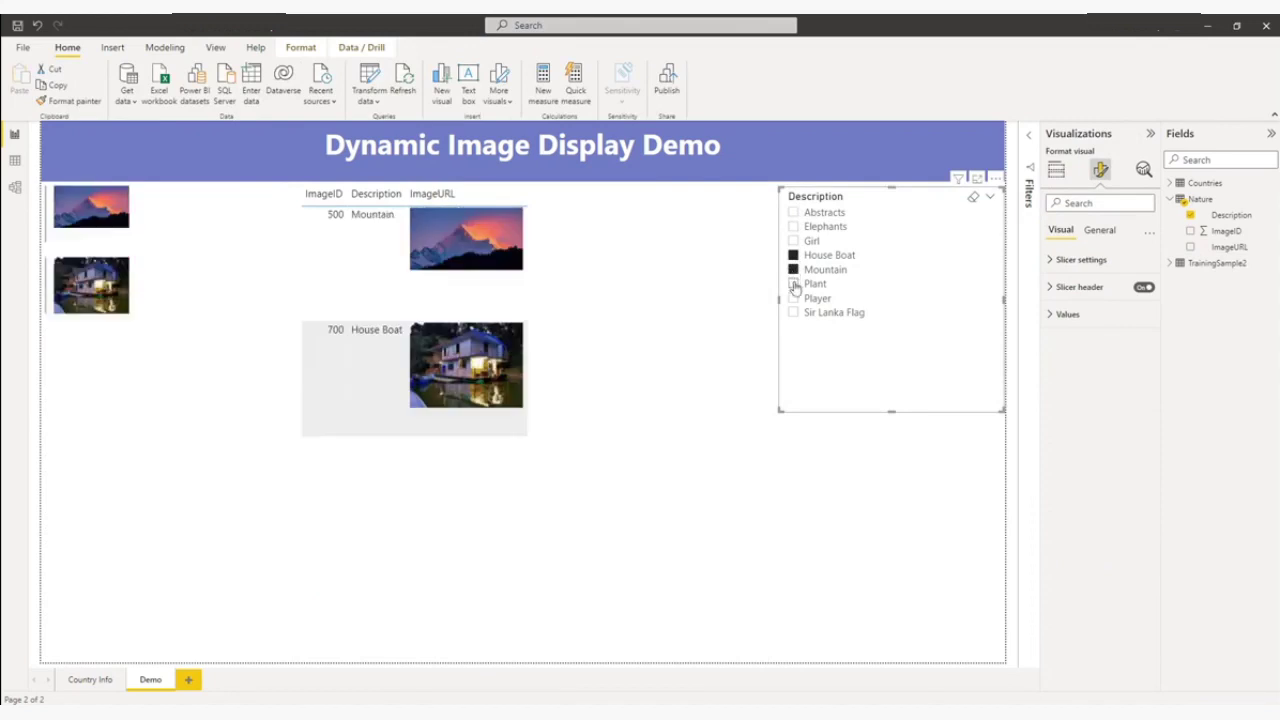
left_click(794, 285, "ctrl")
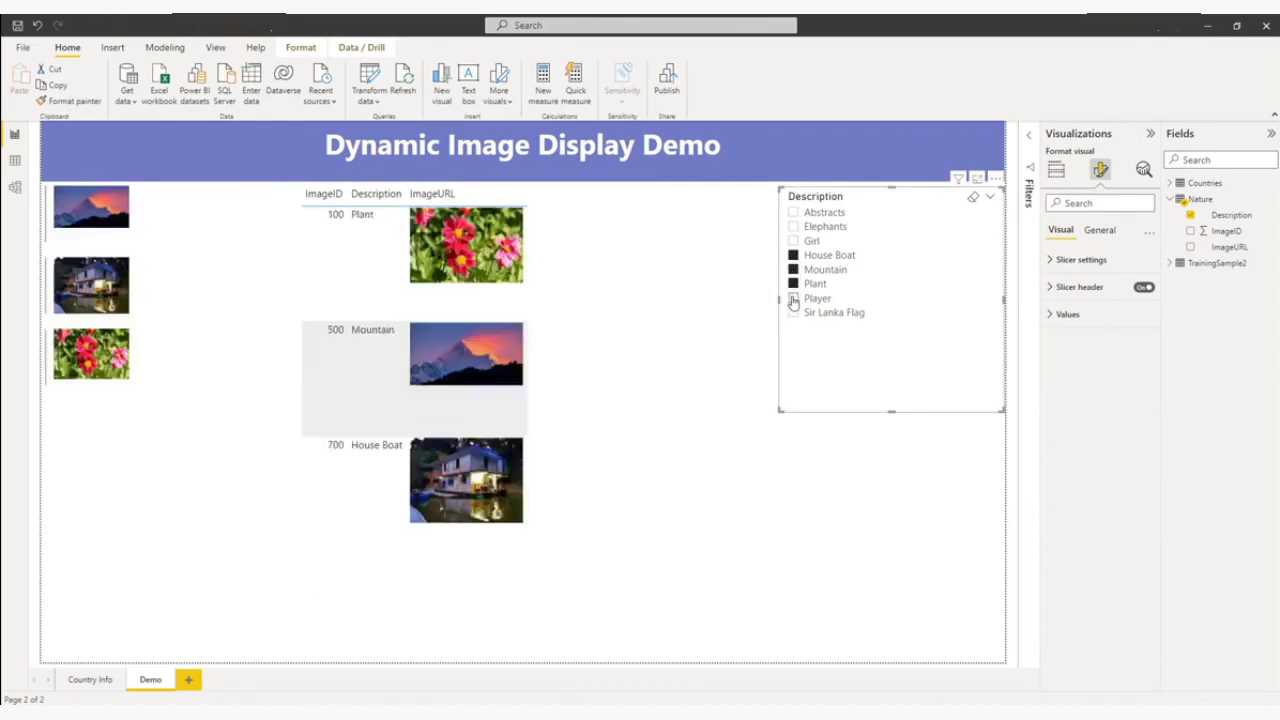
left_click(794, 299, "ctrl")
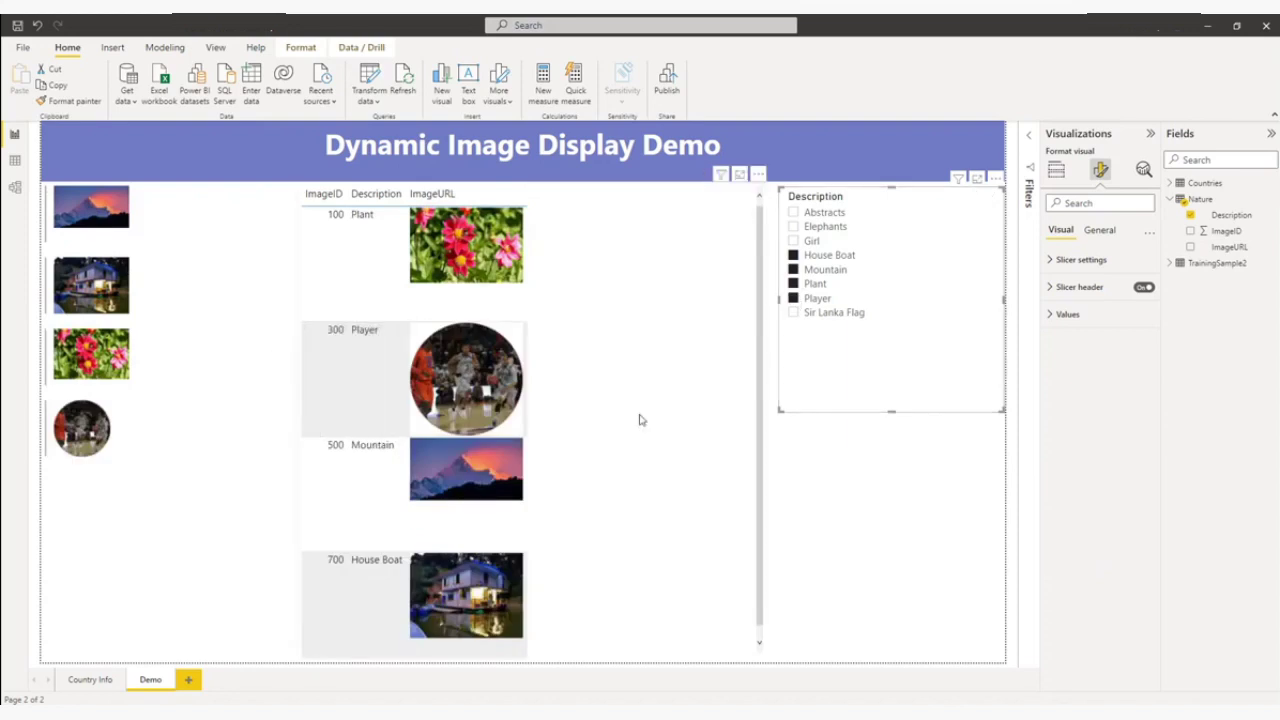
left_click(794, 298)
left_click(794, 298)
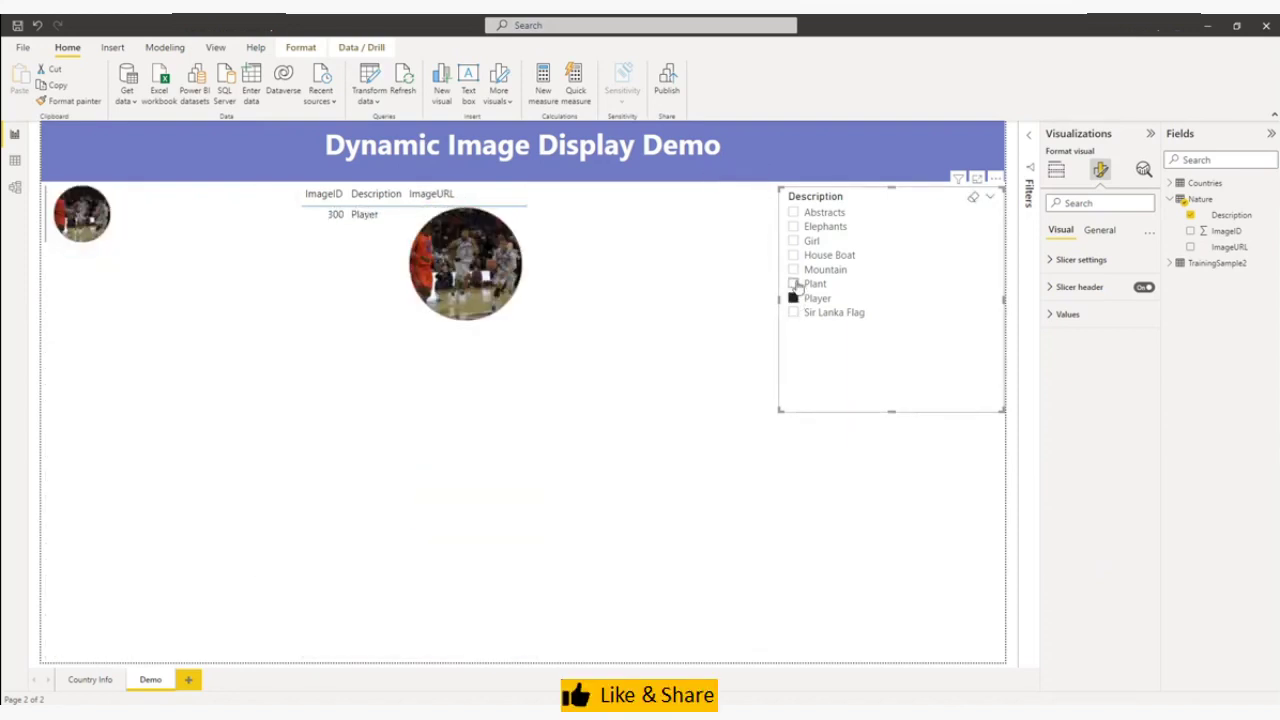
left_click(794, 284)
left_click(794, 270, "ctrl")
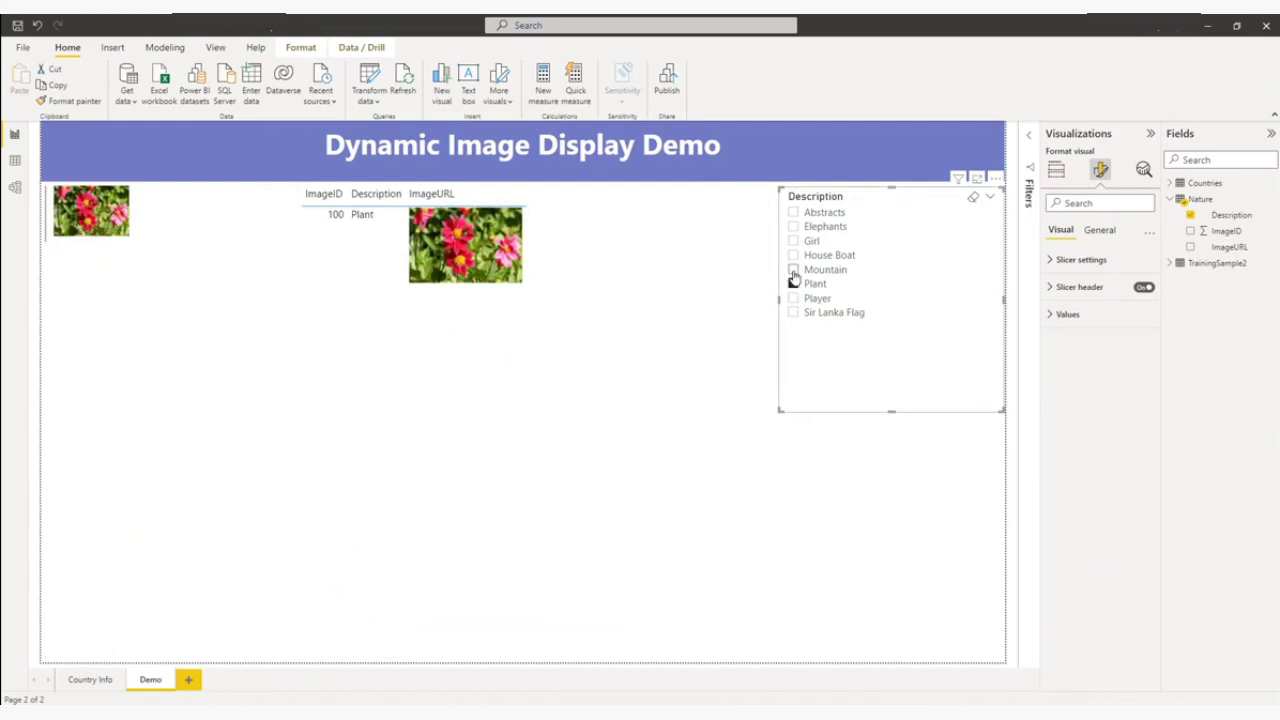
left_click(794, 256, "ctrl")
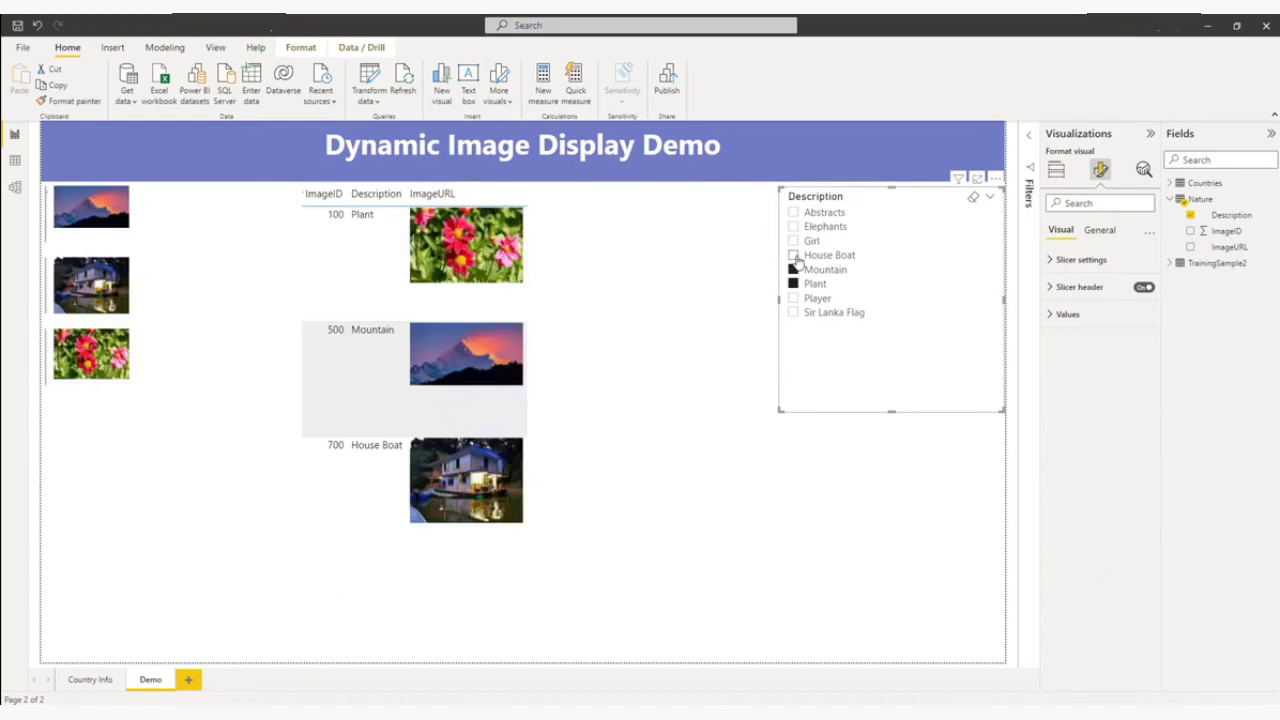
left_click(794, 270, "ctrl")
left_click(794, 284, "ctrl")
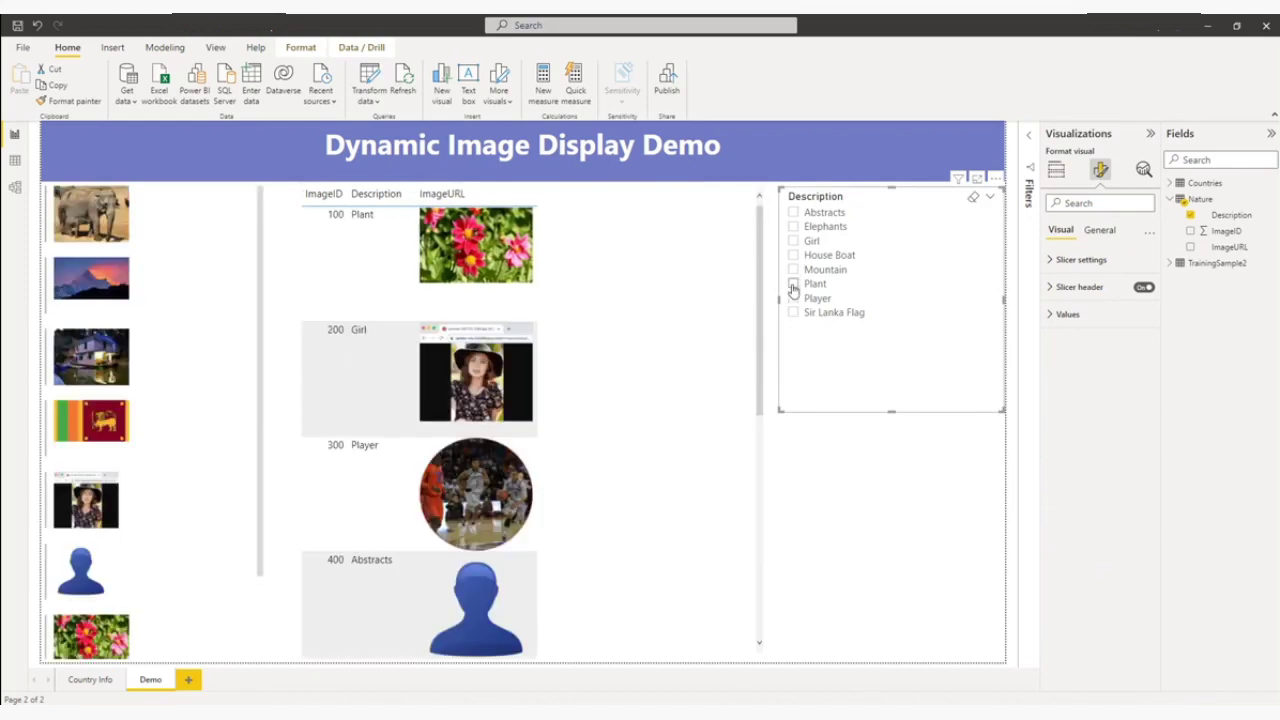